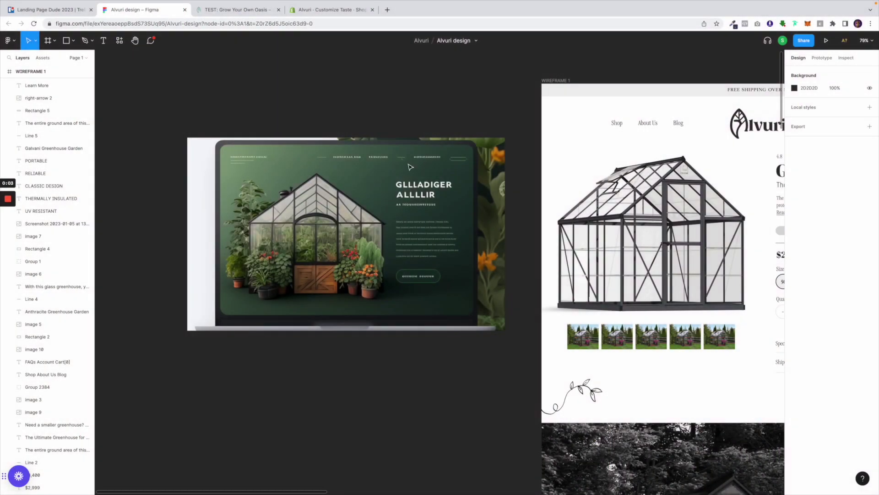
Step: Pan around the Alvuri design frame, then switch to the 'TEST: Grow Your Own Oasis' store preview
{"action": "scroll", "coordinate": [410, 166], "scroll_direction": "up", "scroll_amount": 10}
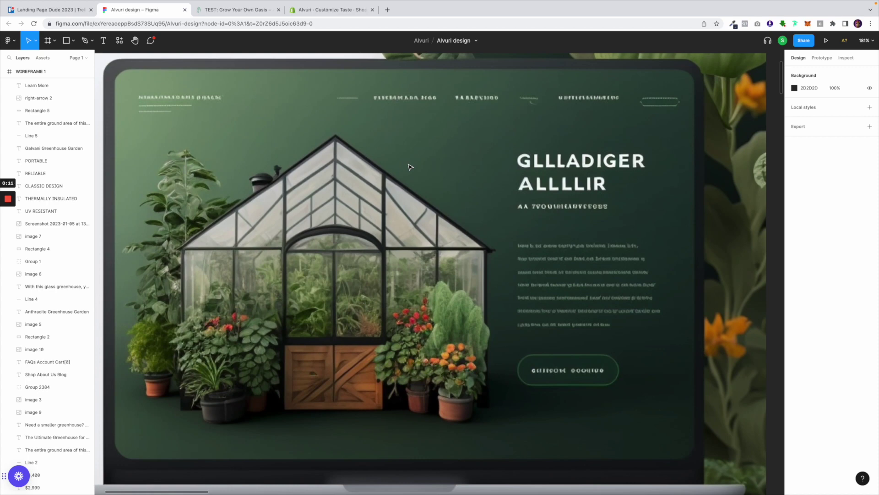
{"action": "scroll", "coordinate": [410, 167], "scroll_direction": "down", "scroll_amount": 5}
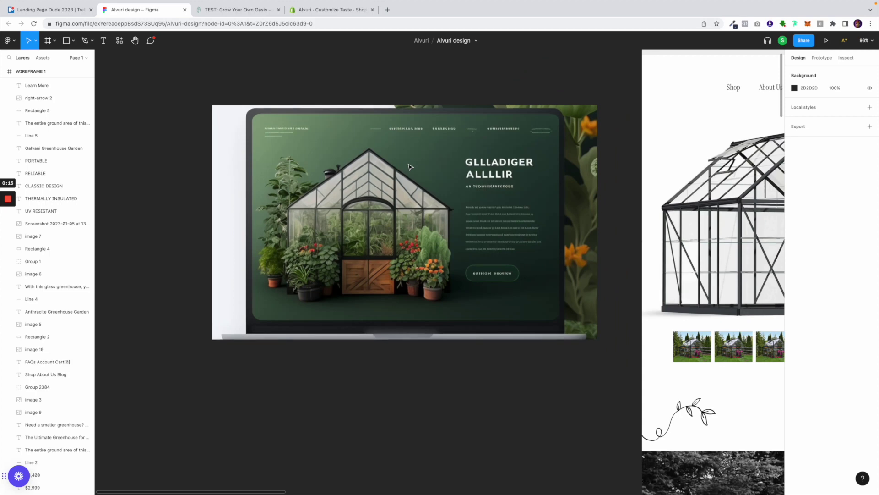
{"action": "scroll", "coordinate": [410, 167], "scroll_direction": "up", "scroll_amount": 2}
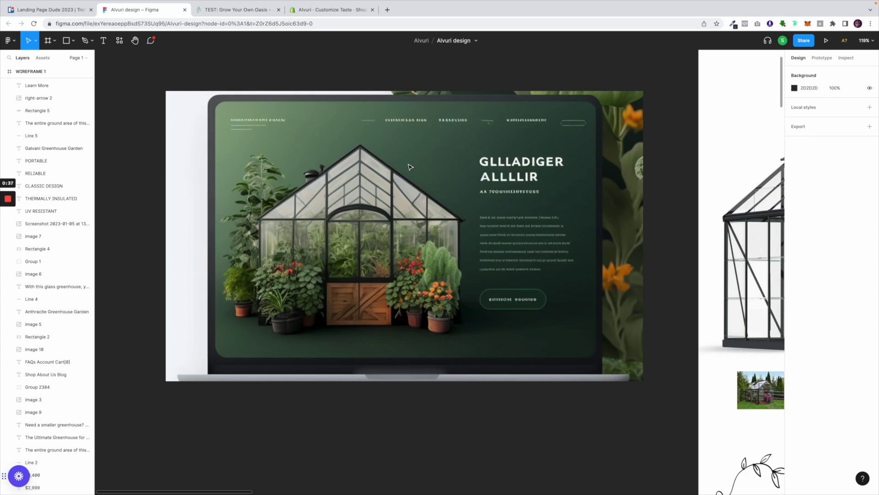
{"action": "scroll", "coordinate": [409, 167], "scroll_direction": "down", "scroll_amount": 5}
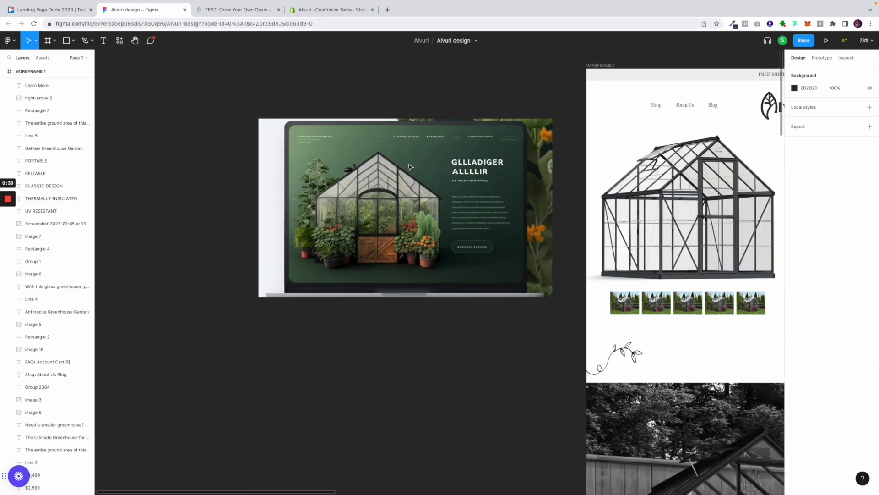
{"action": "scroll", "coordinate": [410, 166], "scroll_direction": "right", "scroll_amount": 10}
{"action": "scroll", "coordinate": [410, 167], "scroll_direction": "left", "scroll_amount": 10}
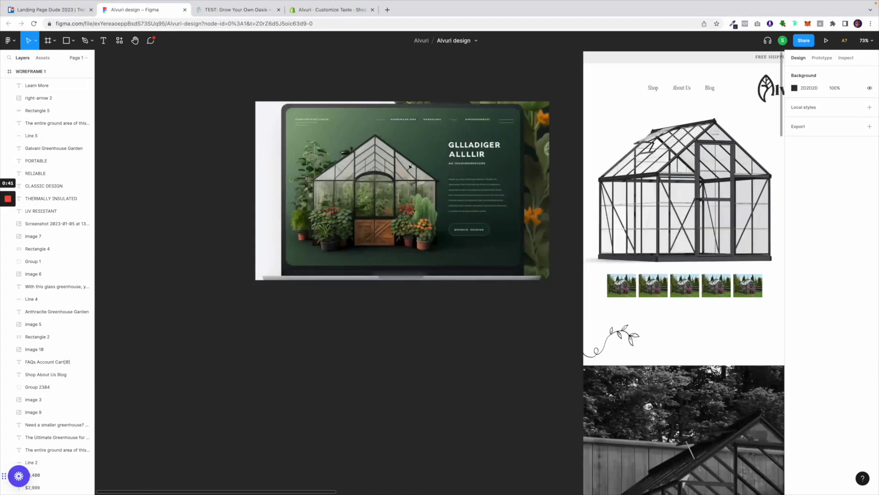
{"action": "scroll", "coordinate": [320, 170], "scroll_direction": "right", "scroll_amount": 4}
{"action": "scroll", "coordinate": [233, 173], "scroll_direction": "up", "scroll_amount": 5}
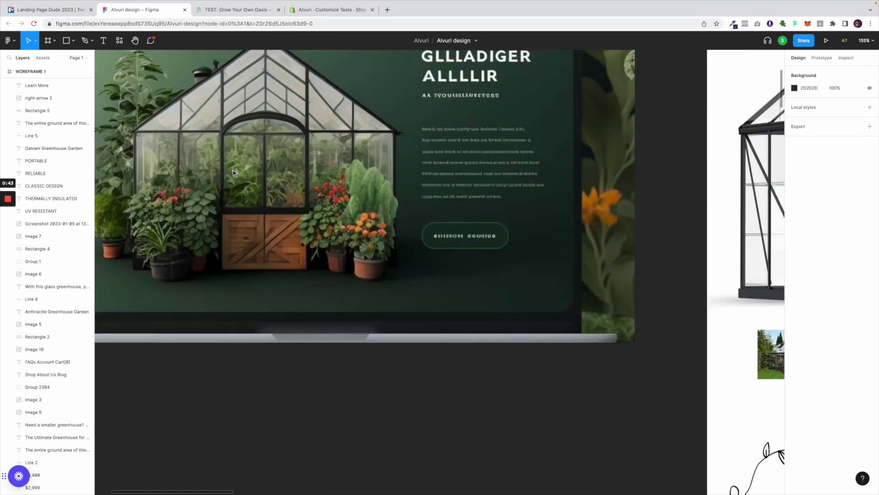
{"action": "scroll", "coordinate": [336, 212], "scroll_direction": "up", "scroll_amount": 3}
{"action": "scroll", "coordinate": [336, 212], "scroll_direction": "down", "scroll_amount": 4}
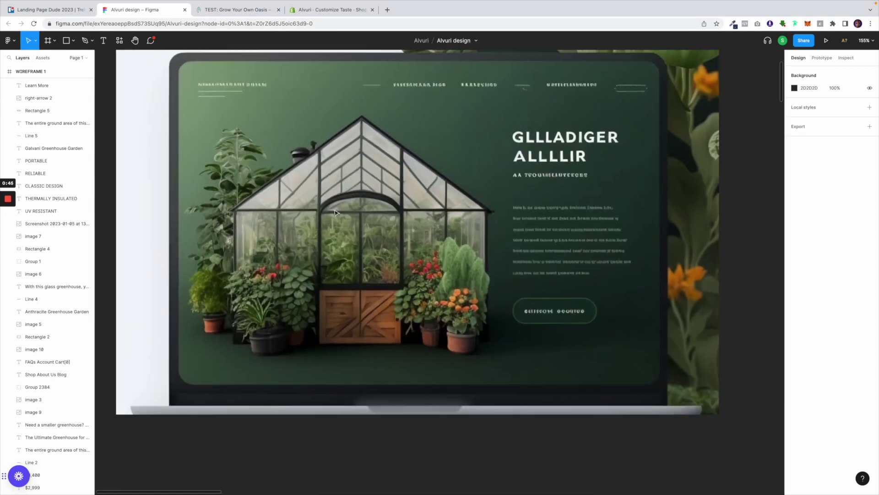
{"action": "scroll", "coordinate": [337, 212], "scroll_direction": "right", "scroll_amount": 5}
{"action": "scroll", "coordinate": [337, 212], "scroll_direction": "left", "scroll_amount": 6}
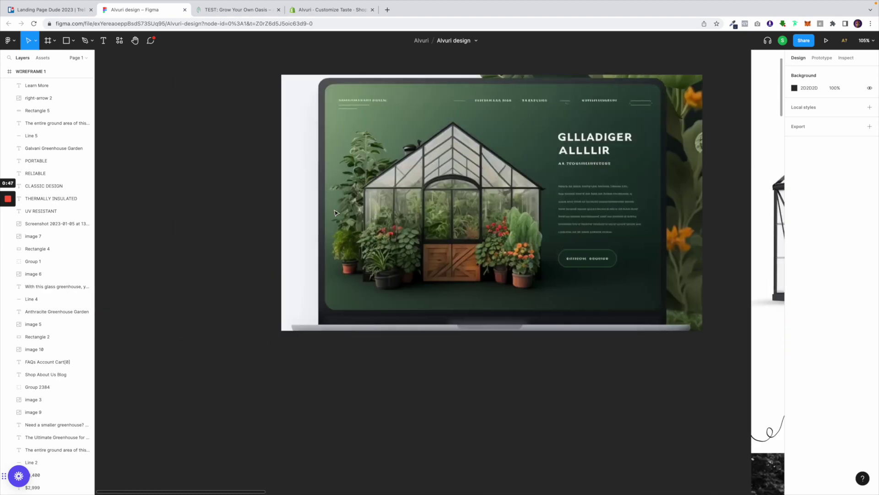
{"action": "scroll", "coordinate": [466, 192], "scroll_direction": "up", "scroll_amount": 5}
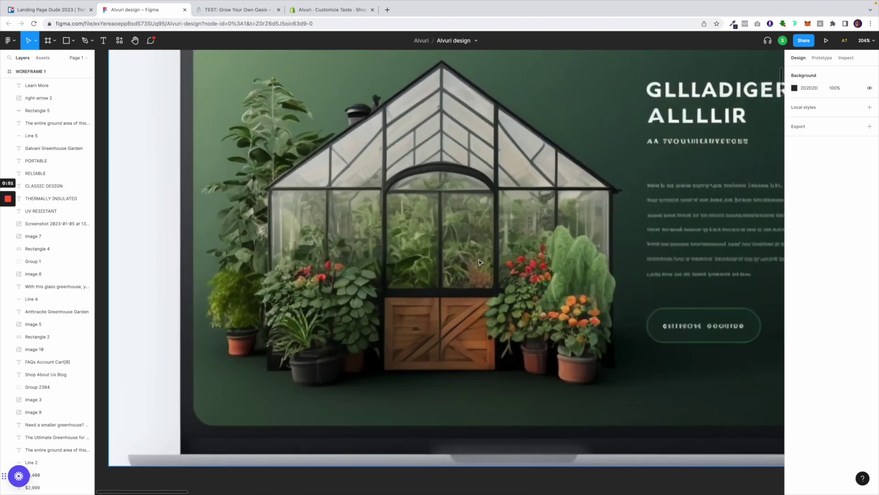
{"action": "scroll", "coordinate": [480, 262], "scroll_direction": "down", "scroll_amount": 5}
{"action": "scroll", "coordinate": [480, 262], "scroll_direction": "right", "scroll_amount": 5}
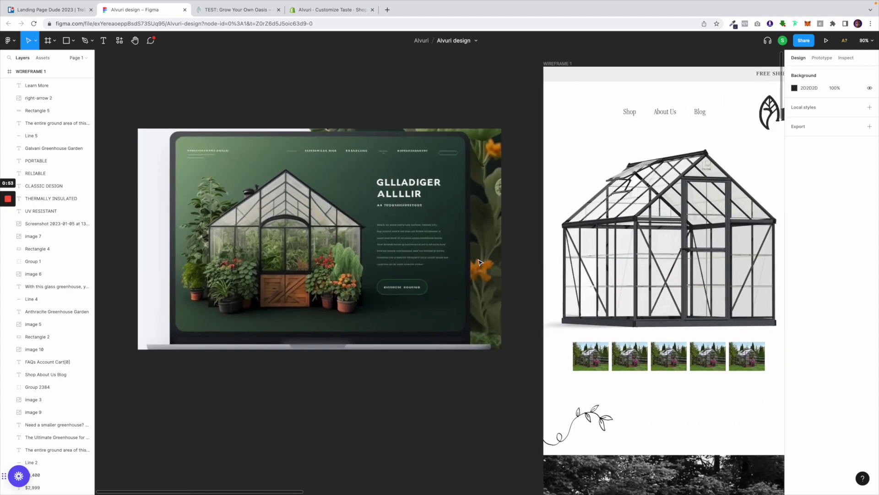
{"action": "scroll", "coordinate": [480, 262], "scroll_direction": "right", "scroll_amount": 6}
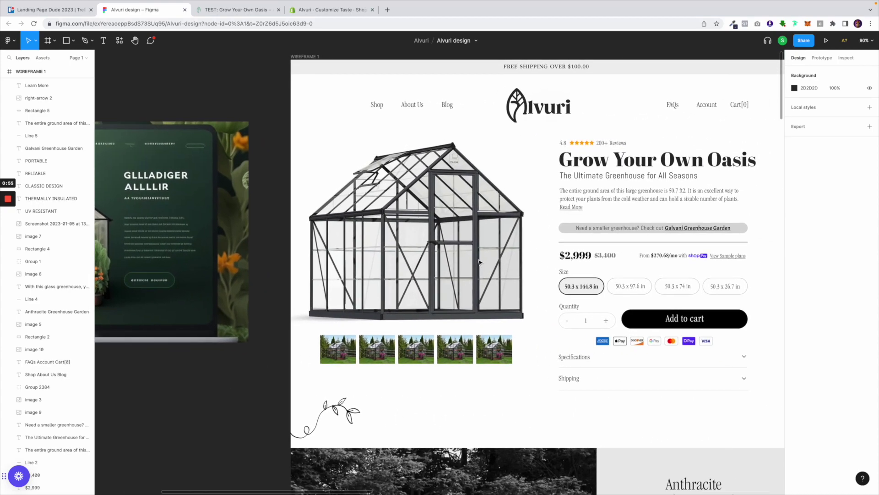
{"action": "scroll", "coordinate": [476, 263], "scroll_direction": "down", "scroll_amount": 3}
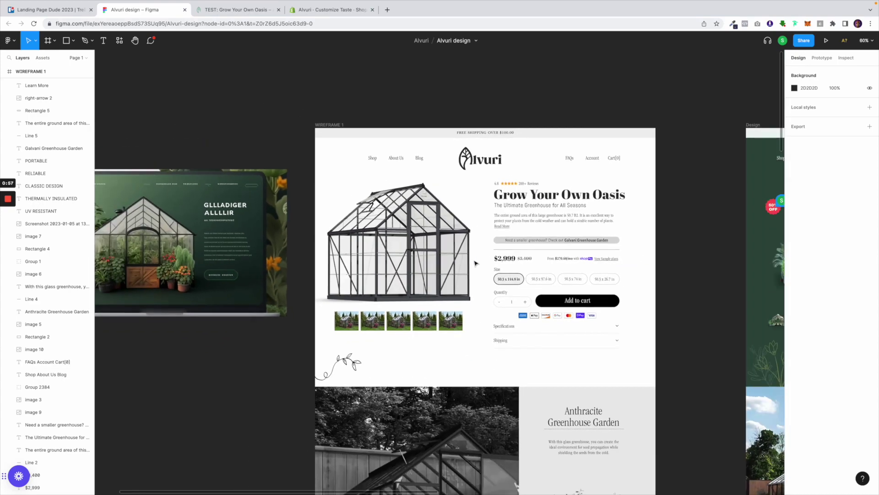
{"action": "scroll", "coordinate": [280, 237], "scroll_direction": "left", "scroll_amount": 4}
{"action": "scroll", "coordinate": [280, 237], "scroll_direction": "down", "scroll_amount": 1}
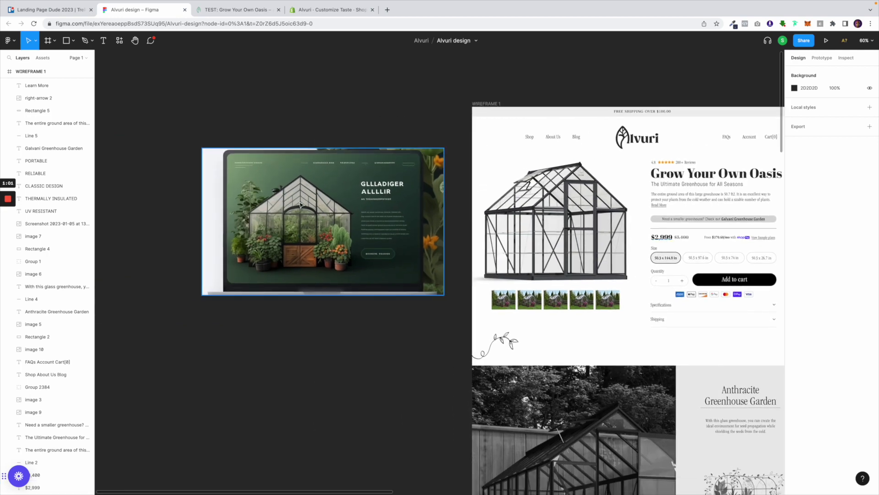
{"action": "scroll", "coordinate": [396, 217], "scroll_direction": "right", "scroll_amount": 1}
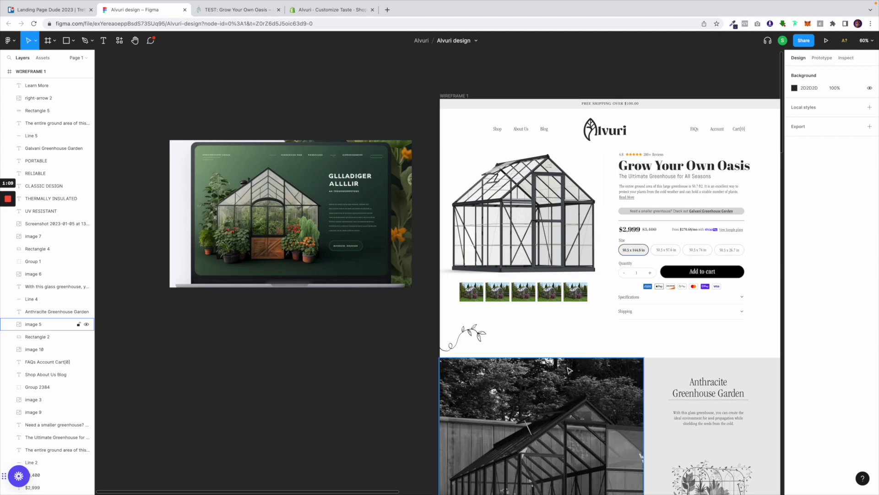
{"action": "scroll", "coordinate": [568, 370], "scroll_direction": "right", "scroll_amount": 2}
{"action": "scroll", "coordinate": [568, 370], "scroll_direction": "right", "scroll_amount": 4}
{"action": "scroll", "coordinate": [568, 370], "scroll_direction": "left", "scroll_amount": 3}
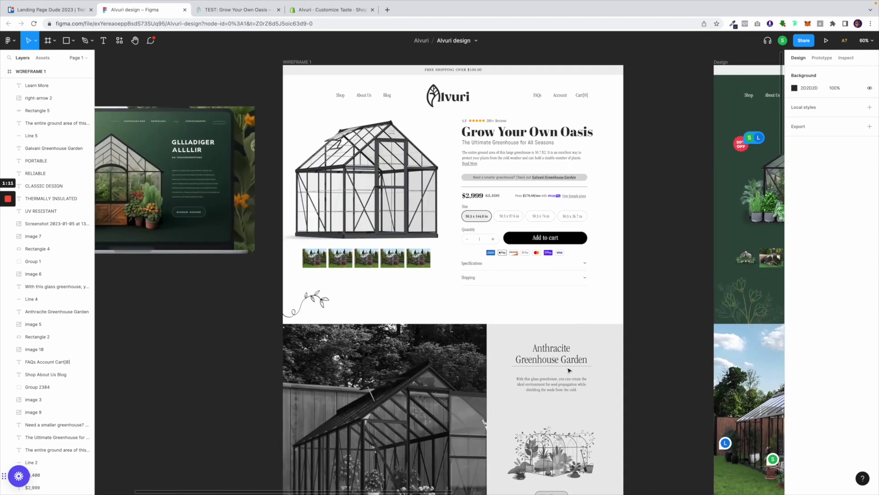
{"action": "scroll", "coordinate": [568, 370], "scroll_direction": "up", "scroll_amount": 3}
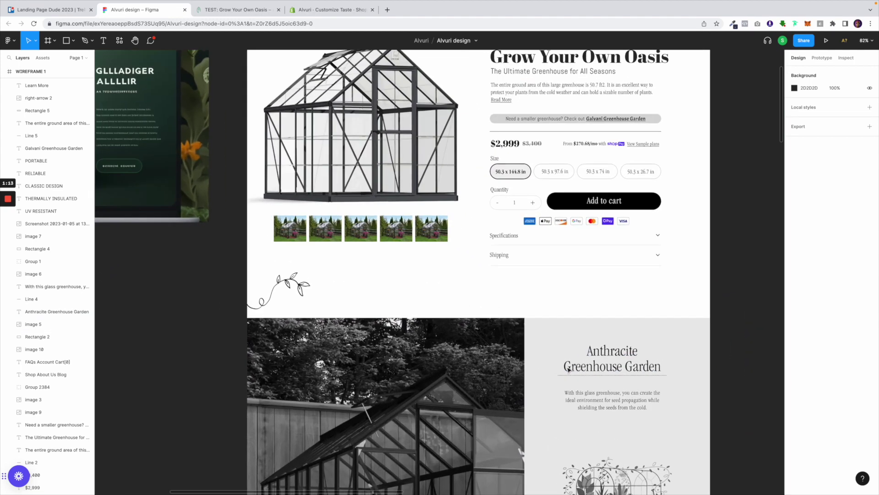
{"action": "scroll", "coordinate": [568, 370], "scroll_direction": "up", "scroll_amount": 3}
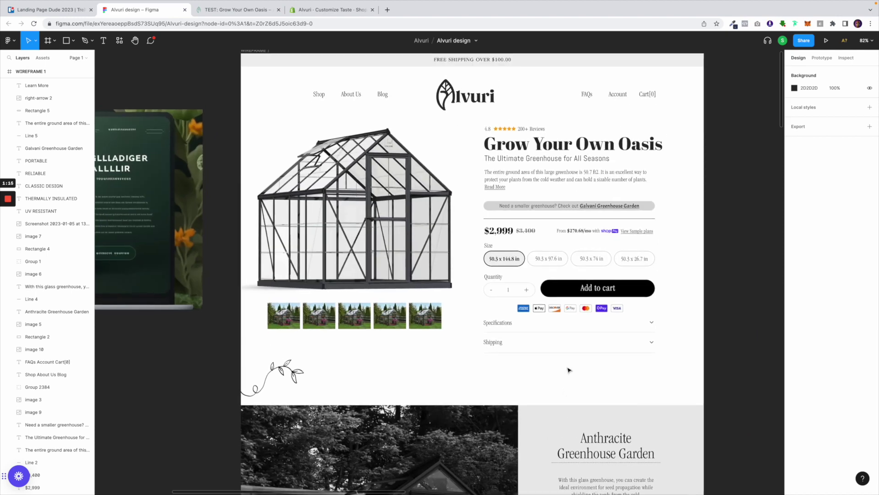
{"action": "scroll", "coordinate": [569, 370], "scroll_direction": "down", "scroll_amount": 2}
{"action": "scroll", "coordinate": [568, 370], "scroll_direction": "up", "scroll_amount": 2}
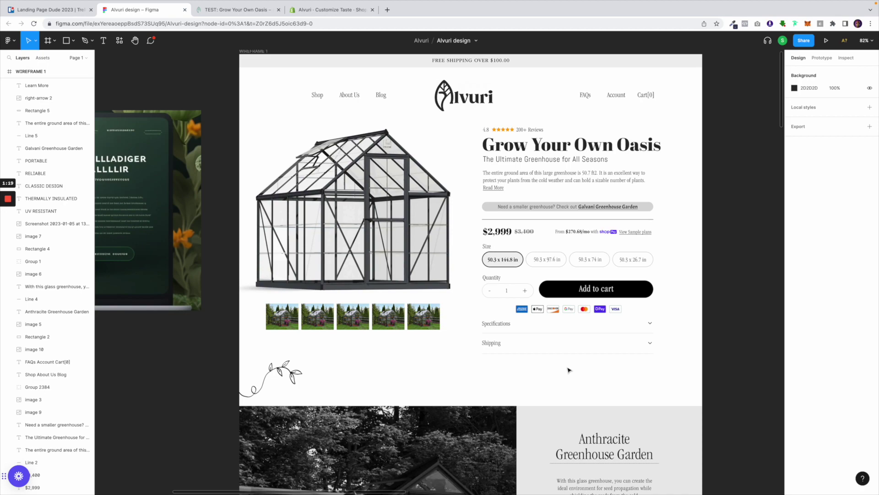
{"action": "scroll", "coordinate": [619, 224], "scroll_direction": "up", "scroll_amount": 10}
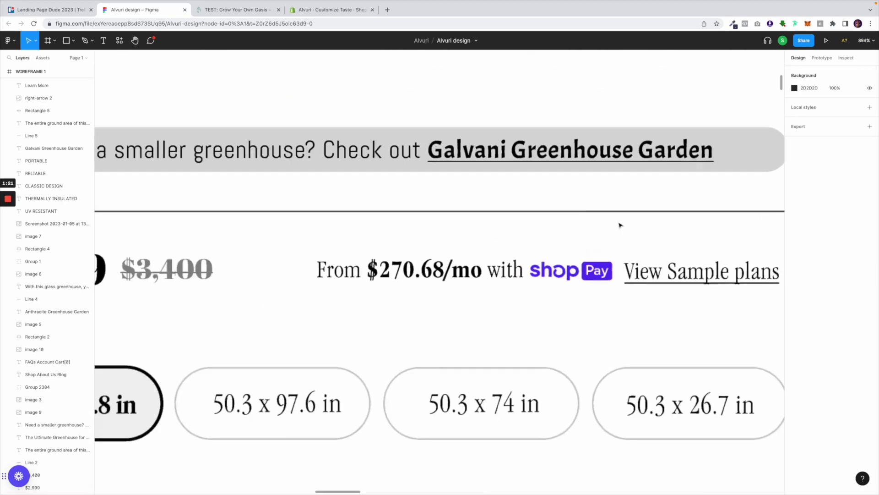
{"action": "scroll", "coordinate": [620, 225], "scroll_direction": "right", "scroll_amount": 4}
{"action": "scroll", "coordinate": [620, 225], "scroll_direction": "down", "scroll_amount": 10}
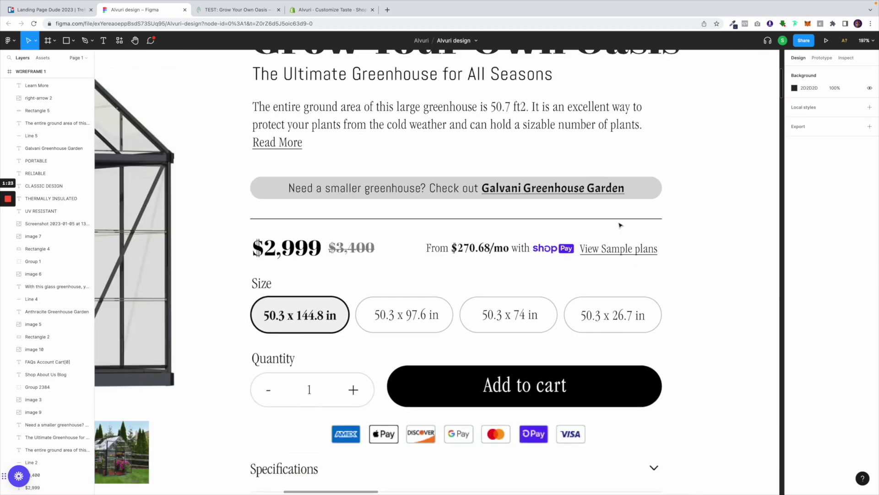
{"action": "scroll", "coordinate": [621, 225], "scroll_direction": "down", "scroll_amount": 3}
{"action": "scroll", "coordinate": [621, 225], "scroll_direction": "down", "scroll_amount": 8}
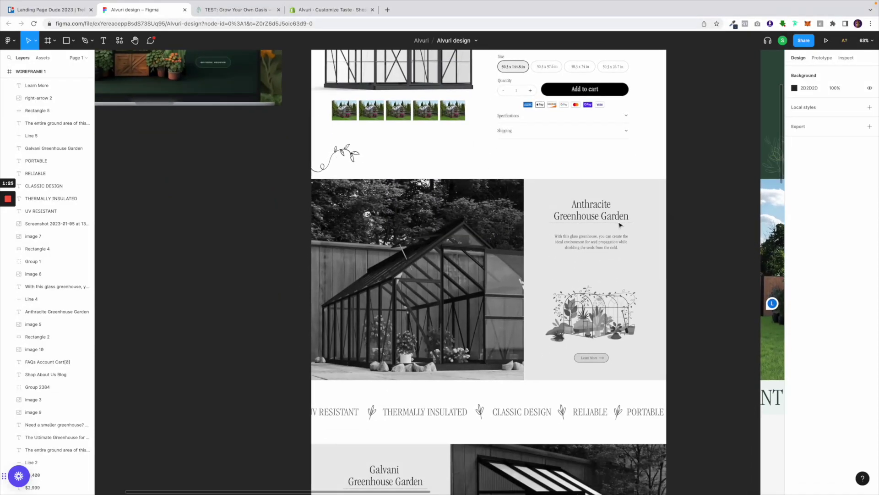
{"action": "scroll", "coordinate": [621, 225], "scroll_direction": "down", "scroll_amount": 10}
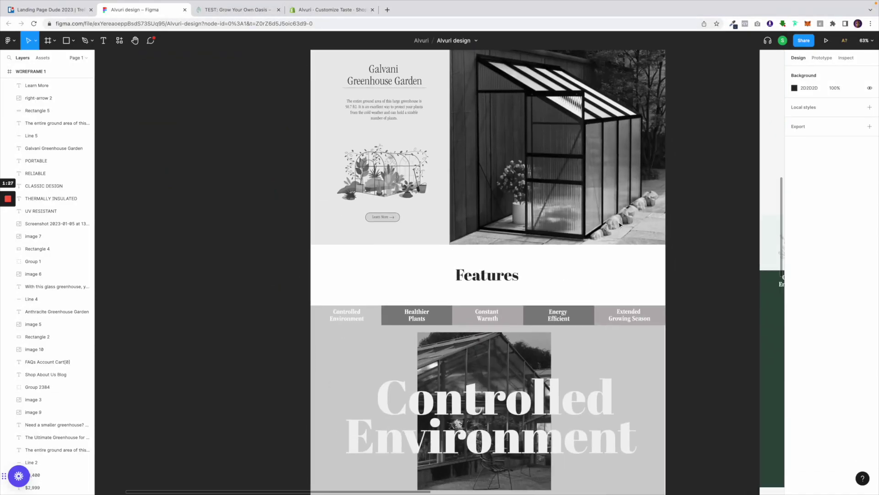
{"action": "scroll", "coordinate": [620, 225], "scroll_direction": "down", "scroll_amount": 10}
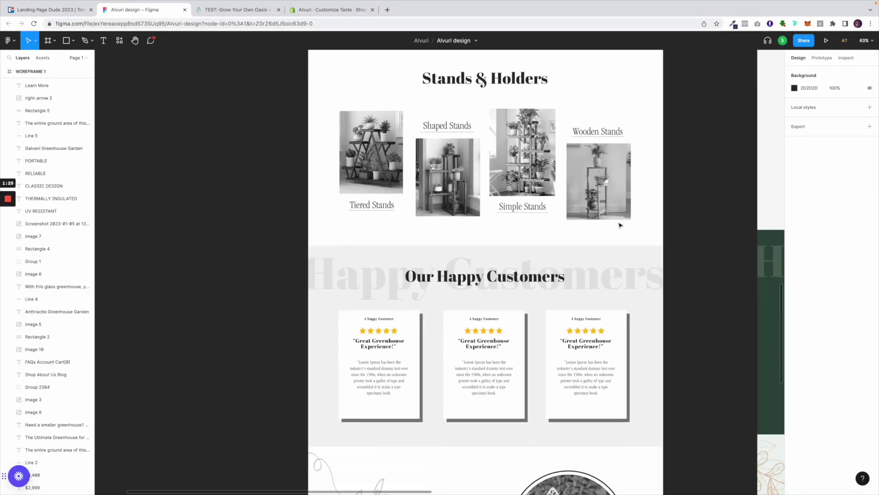
{"action": "scroll", "coordinate": [620, 225], "scroll_direction": "down", "scroll_amount": 5}
{"action": "scroll", "coordinate": [621, 225], "scroll_direction": "up", "scroll_amount": 12}
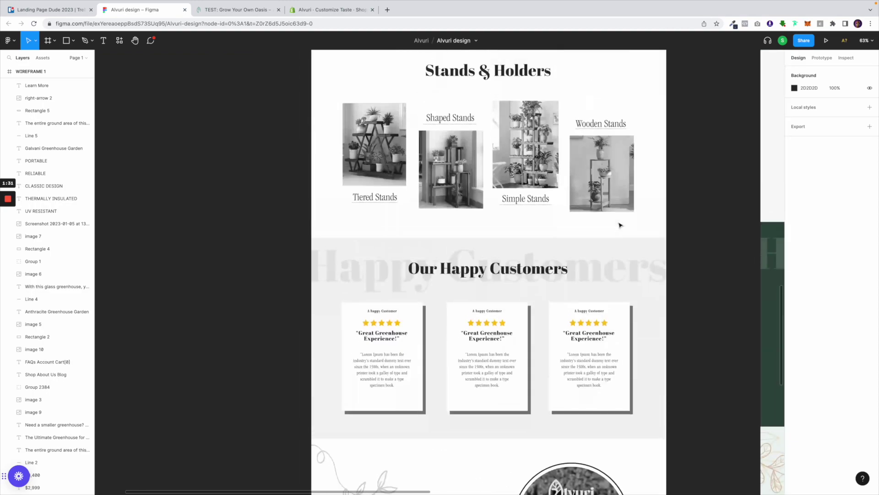
{"action": "scroll", "coordinate": [620, 225], "scroll_direction": "up", "scroll_amount": 10}
{"action": "scroll", "coordinate": [620, 225], "scroll_direction": "down", "scroll_amount": 5}
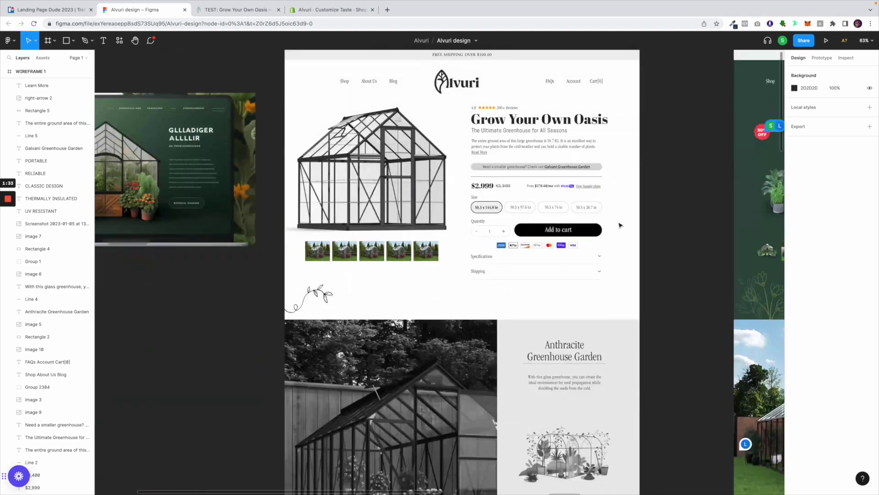
{"action": "scroll", "coordinate": [620, 225], "scroll_direction": "right", "scroll_amount": 5}
{"action": "scroll", "coordinate": [621, 225], "scroll_direction": "right", "scroll_amount": 12}
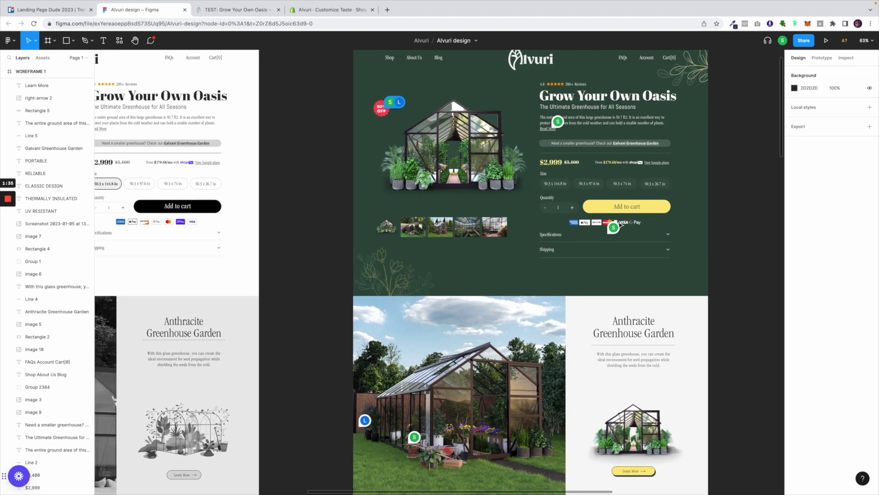
{"action": "scroll", "coordinate": [621, 225], "scroll_direction": "up", "scroll_amount": 1}
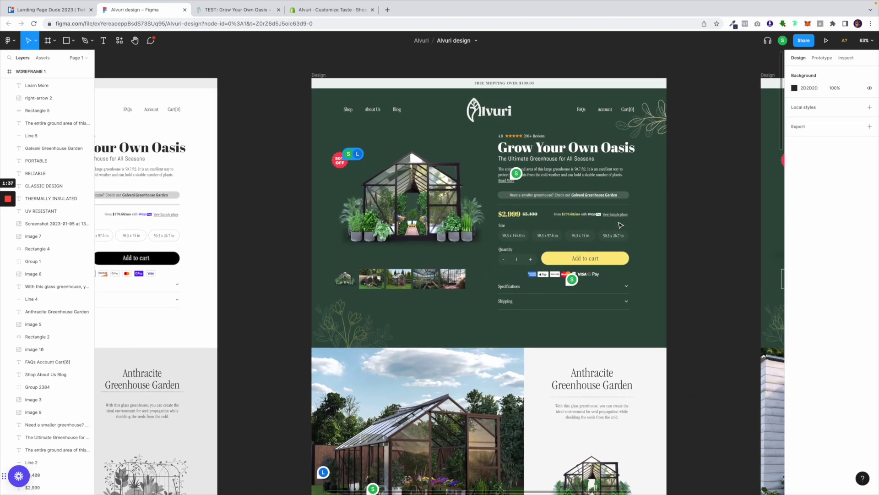
{"action": "scroll", "coordinate": [620, 224], "scroll_direction": "up", "scroll_amount": 5}
{"action": "scroll", "coordinate": [492, 243], "scroll_direction": "left", "scroll_amount": 5}
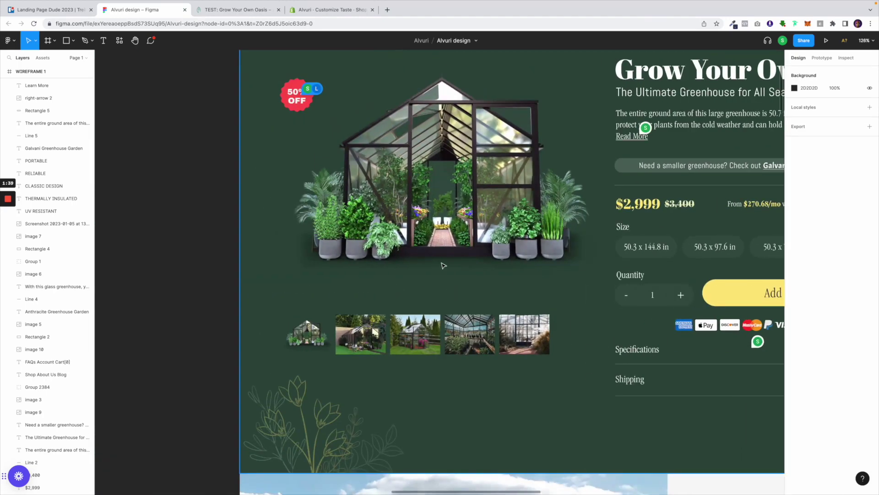
{"action": "scroll", "coordinate": [405, 216], "scroll_direction": "down", "scroll_amount": 4}
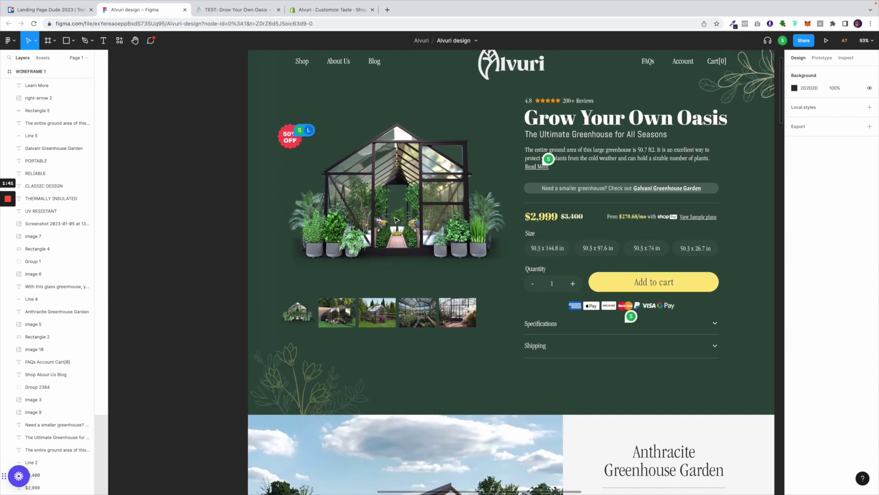
{"action": "scroll", "coordinate": [396, 220], "scroll_direction": "down", "scroll_amount": 1}
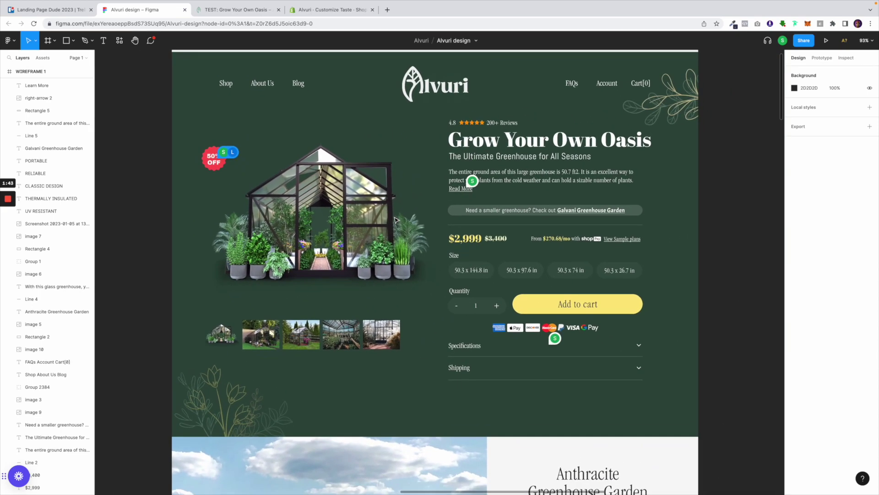
{"action": "scroll", "coordinate": [411, 301], "scroll_direction": "down", "scroll_amount": 7}
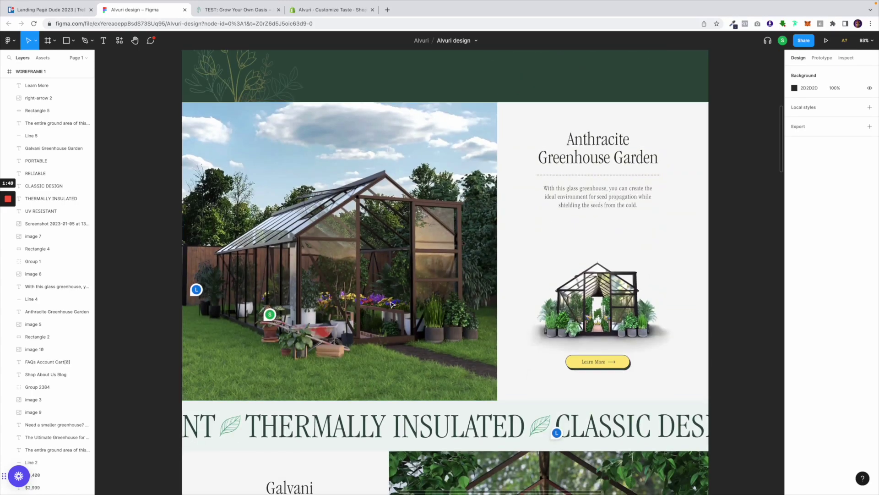
{"action": "scroll", "coordinate": [403, 302], "scroll_direction": "down", "scroll_amount": 5}
{"action": "scroll", "coordinate": [391, 304], "scroll_direction": "down", "scroll_amount": 2}
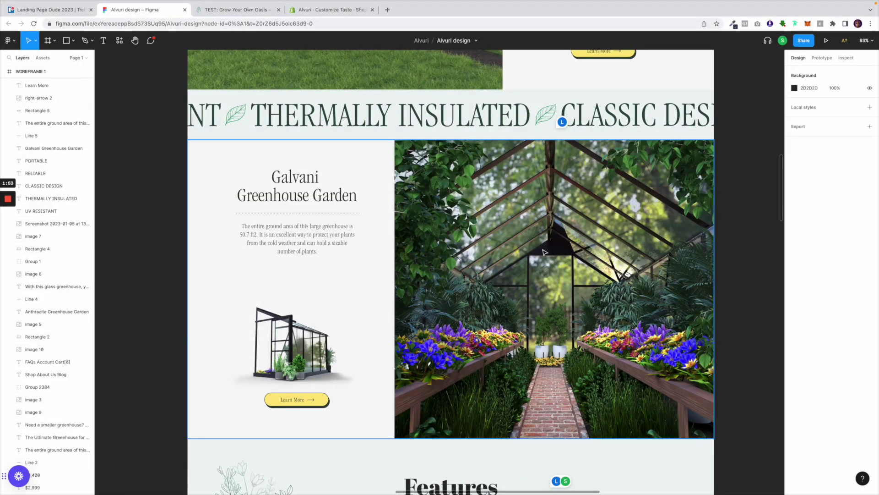
{"action": "scroll", "coordinate": [544, 251], "scroll_direction": "up", "scroll_amount": 6}
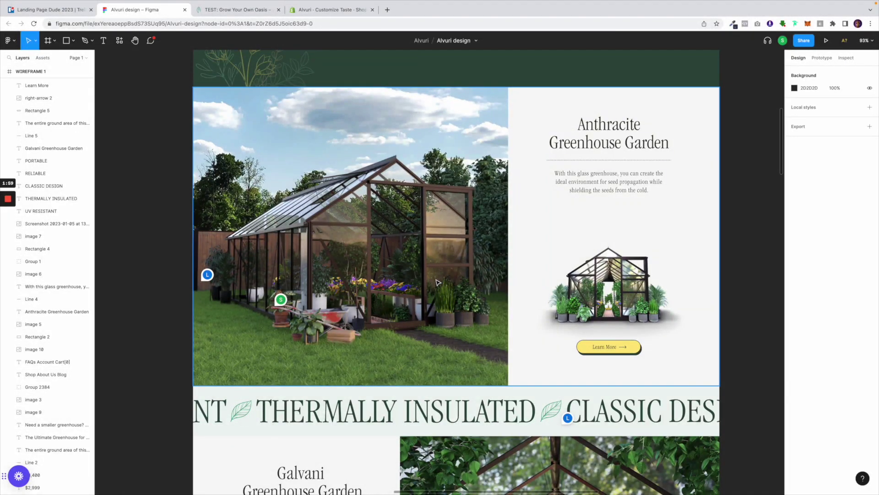
{"action": "scroll", "coordinate": [437, 282], "scroll_direction": "down", "scroll_amount": 15}
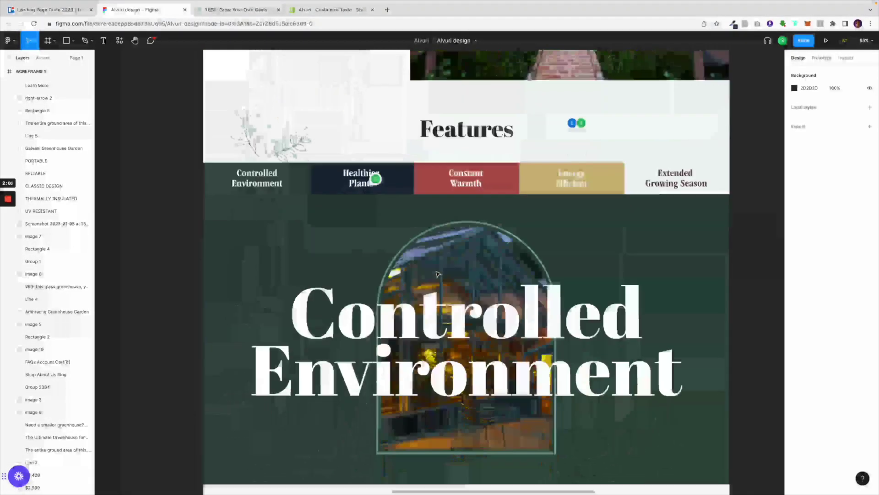
{"action": "scroll", "coordinate": [437, 274], "scroll_direction": "right", "scroll_amount": 2}
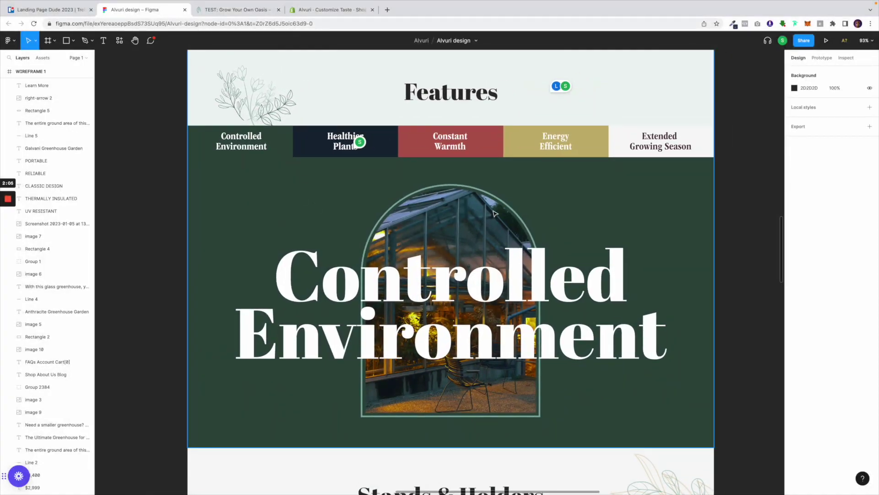
{"action": "scroll", "coordinate": [516, 124], "scroll_direction": "down", "scroll_amount": 6}
{"action": "scroll", "coordinate": [516, 125], "scroll_direction": "down", "scroll_amount": 18}
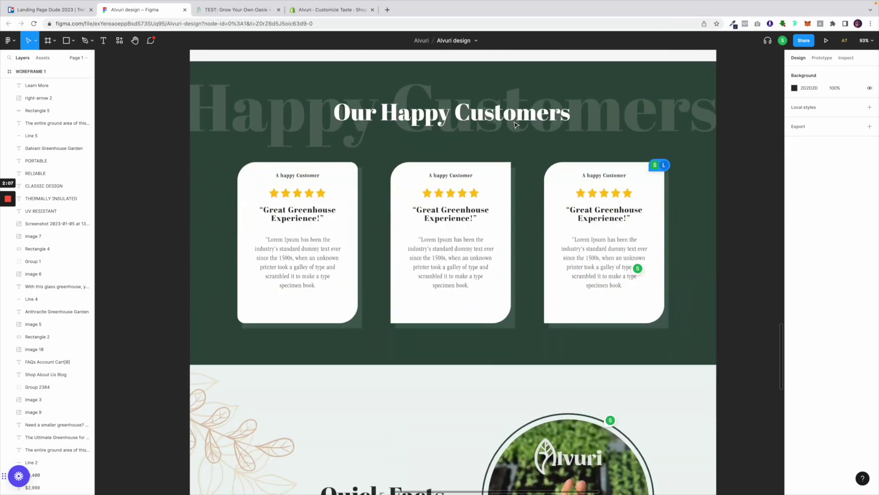
{"action": "scroll", "coordinate": [516, 124], "scroll_direction": "down", "scroll_amount": 3}
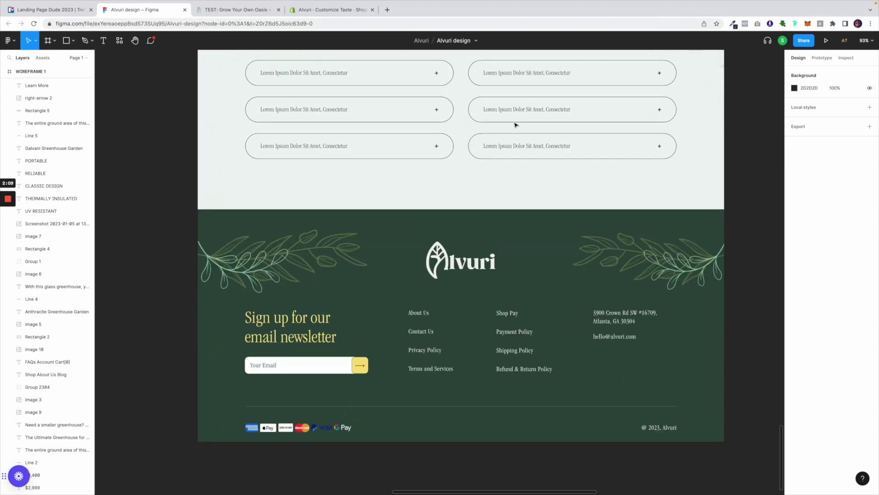
{"action": "scroll", "coordinate": [516, 125], "scroll_direction": "up", "scroll_amount": 1}
{"action": "left_click", "coordinate": [237, 9]}
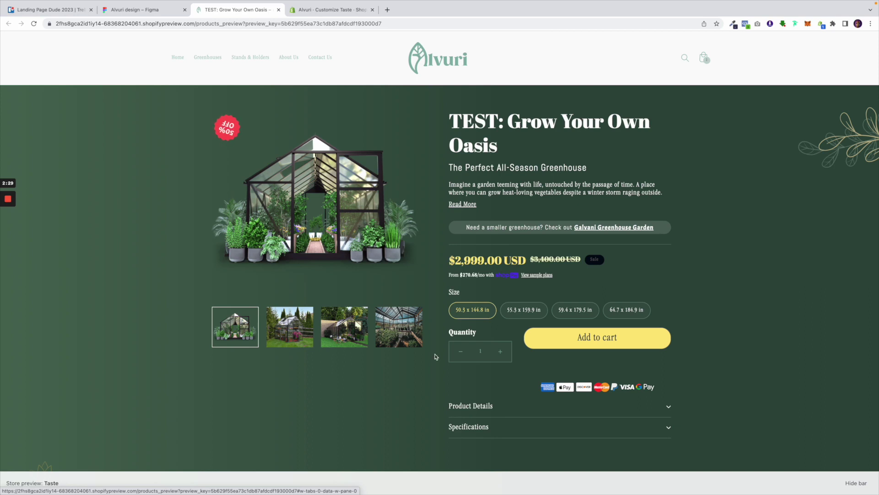
Step: Expand the Product Details accordion on the live Alvuri page to show the greenhouse description
{"action": "scroll", "coordinate": [435, 357], "scroll_direction": "down", "scroll_amount": 1}
{"action": "scroll", "coordinate": [435, 357], "scroll_direction": "down", "scroll_amount": 2}
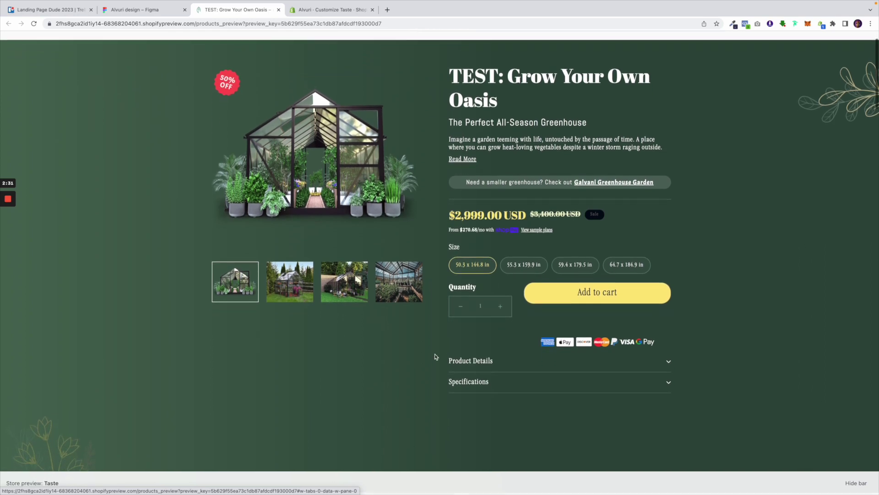
{"action": "scroll", "coordinate": [436, 357], "scroll_direction": "down", "scroll_amount": 3}
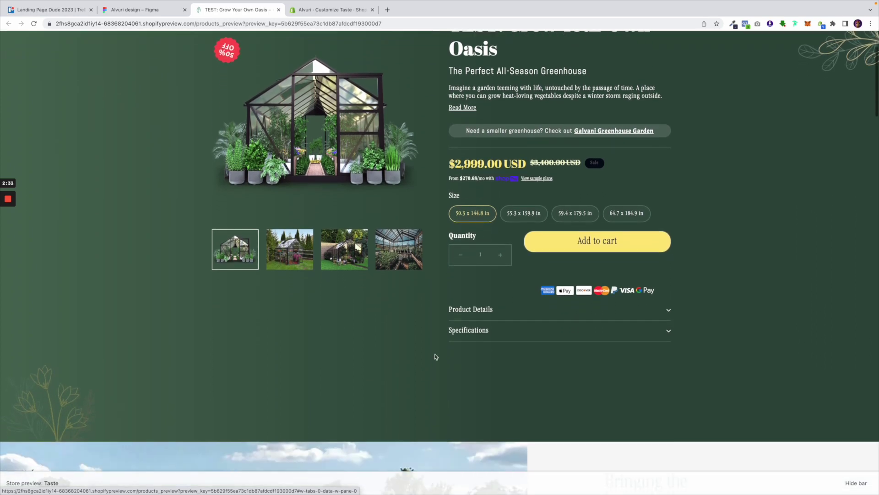
{"action": "scroll", "coordinate": [435, 356], "scroll_direction": "up", "scroll_amount": 3}
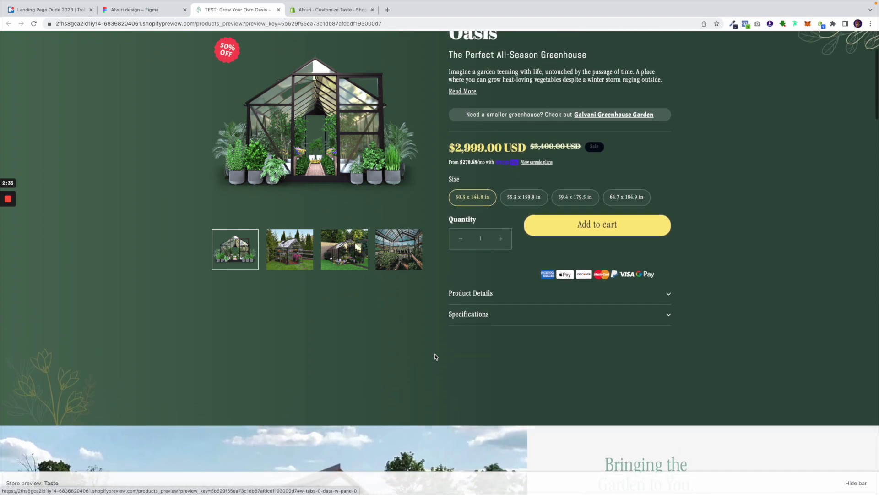
{"action": "scroll", "coordinate": [436, 357], "scroll_direction": "up", "scroll_amount": 2}
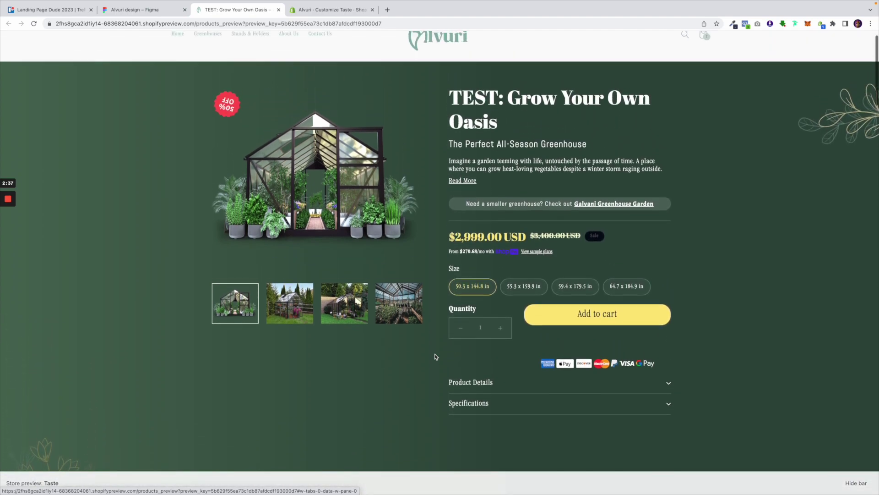
{"action": "scroll", "coordinate": [436, 357], "scroll_direction": "down", "scroll_amount": 1}
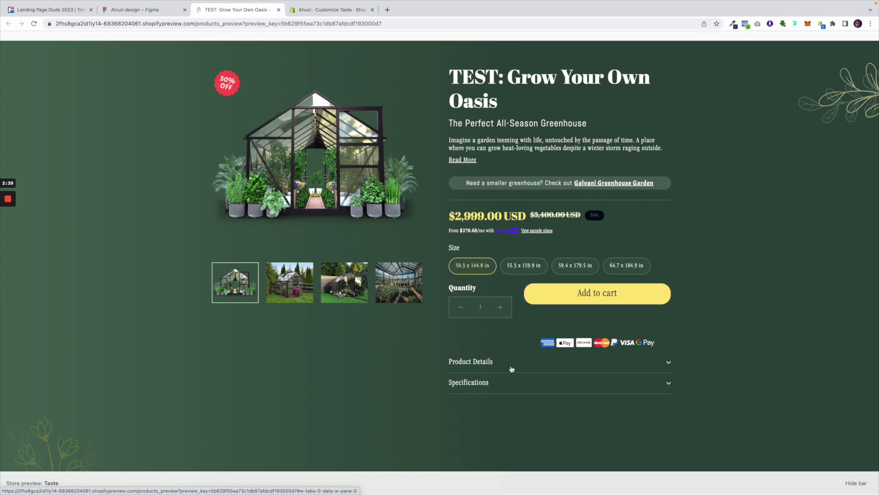
{"action": "left_click", "coordinate": [508, 364]}
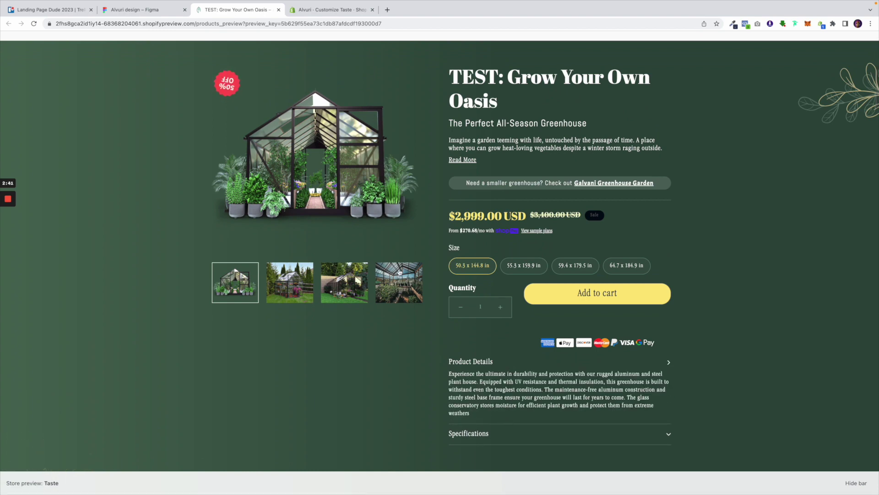
{"action": "scroll", "coordinate": [582, 215], "scroll_direction": "down", "scroll_amount": 1}
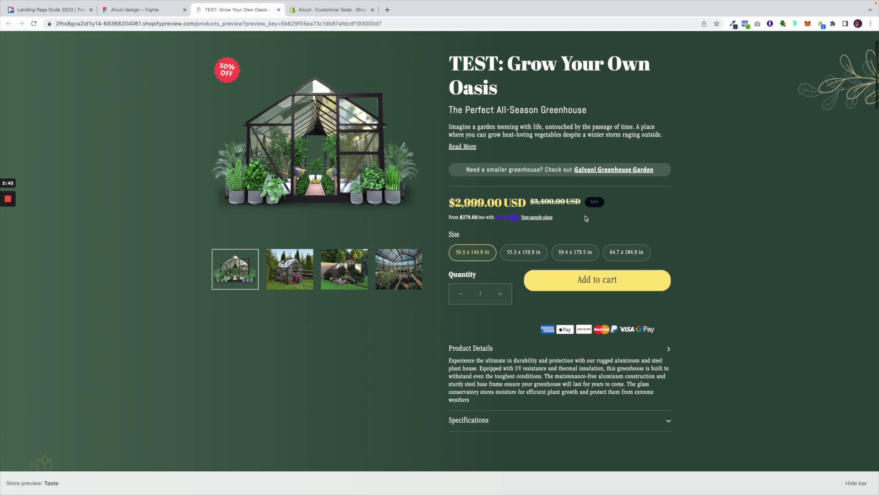
{"action": "scroll", "coordinate": [587, 218], "scroll_direction": "up", "scroll_amount": 1}
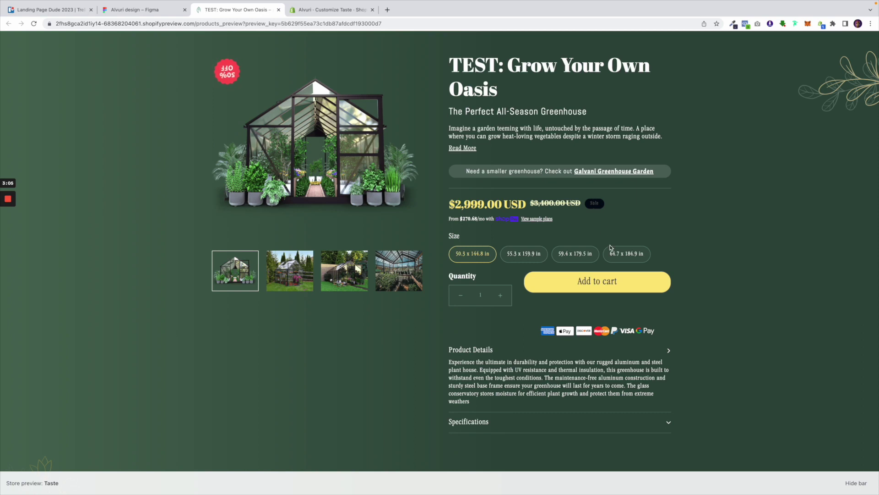
{"action": "scroll", "coordinate": [610, 248], "scroll_direction": "down", "scroll_amount": 4}
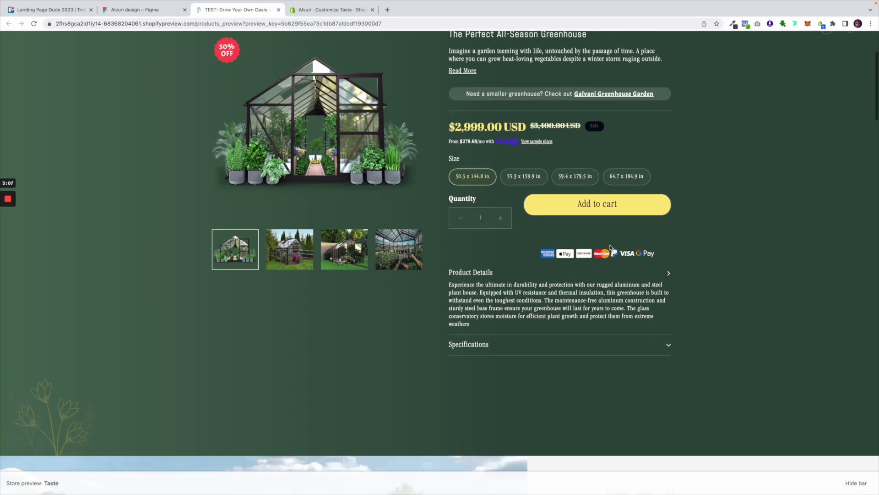
Step: Scroll down the live product page to the features section
{"action": "scroll", "coordinate": [610, 248], "scroll_direction": "down", "scroll_amount": 8}
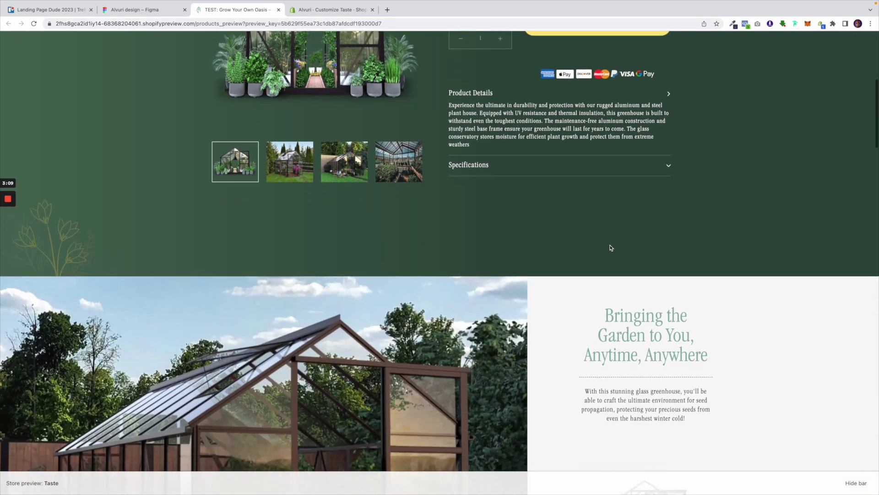
{"action": "scroll", "coordinate": [611, 248], "scroll_direction": "down", "scroll_amount": 10}
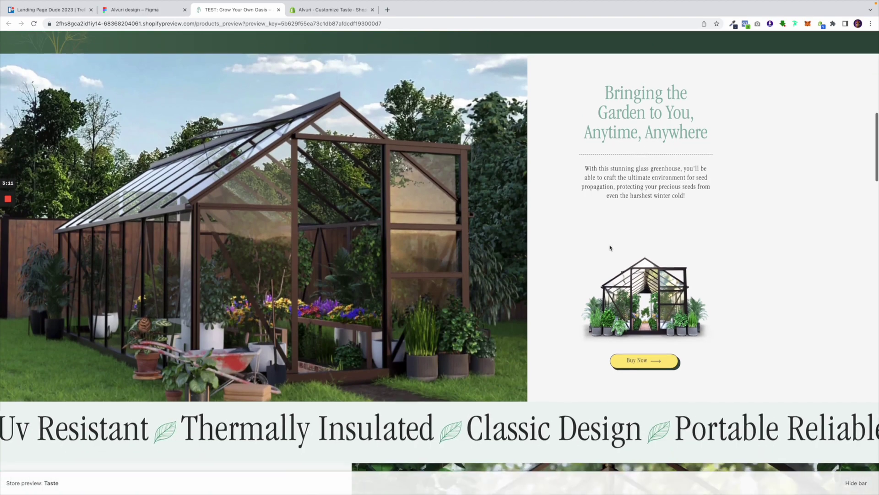
{"action": "scroll", "coordinate": [358, 248], "scroll_direction": "down", "scroll_amount": 2}
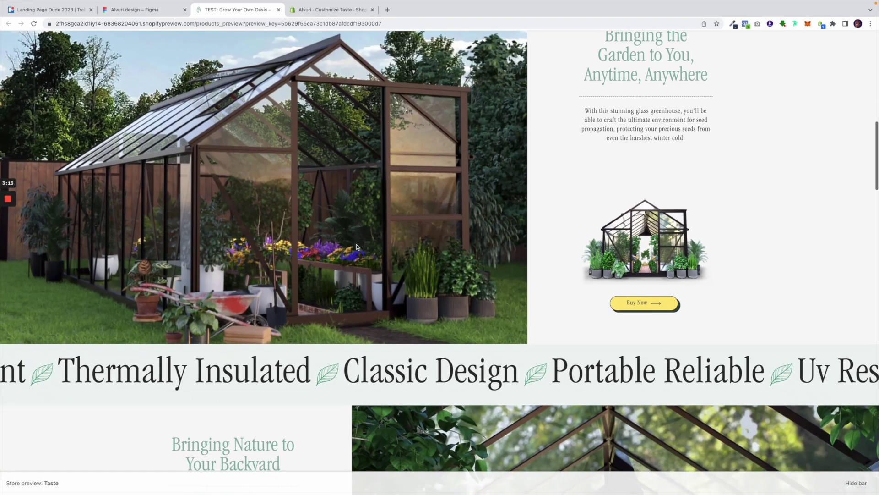
{"action": "scroll", "coordinate": [357, 247], "scroll_direction": "down", "scroll_amount": 5}
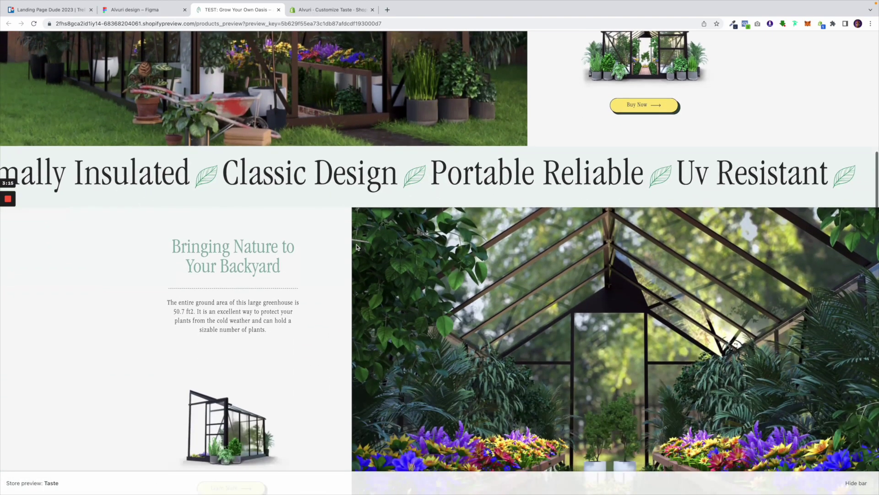
{"action": "scroll", "coordinate": [356, 247], "scroll_direction": "down", "scroll_amount": 3}
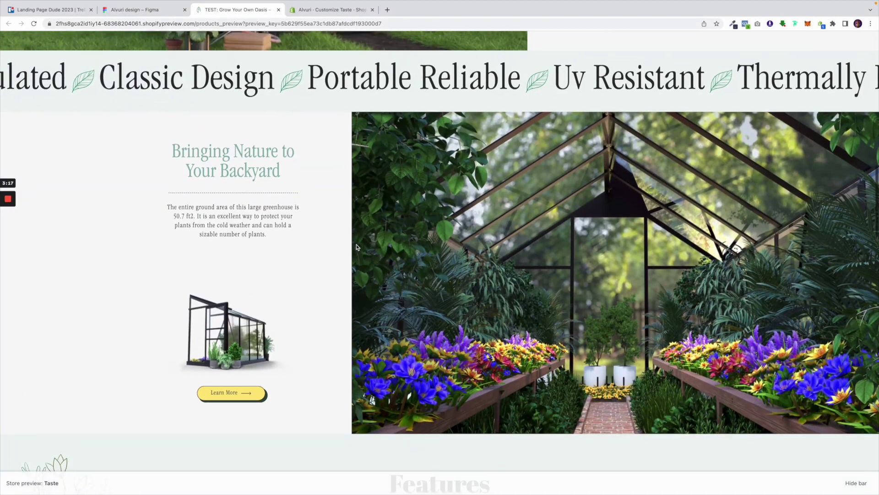
{"action": "scroll", "coordinate": [356, 247], "scroll_direction": "up", "scroll_amount": 1}
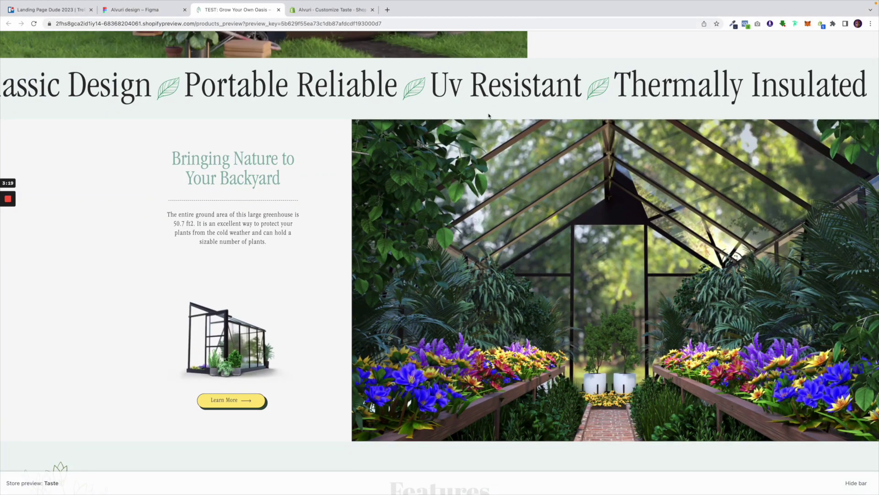
{"action": "scroll", "coordinate": [486, 252], "scroll_direction": "down", "scroll_amount": 6}
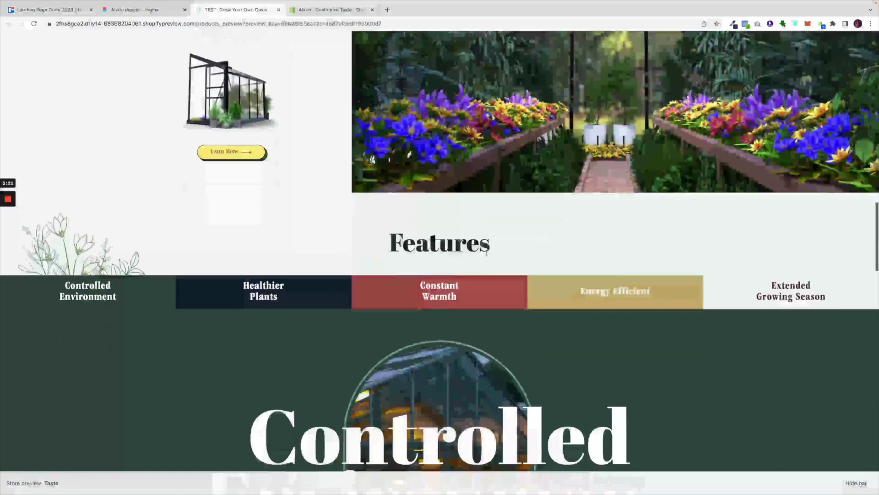
{"action": "scroll", "coordinate": [486, 252], "scroll_direction": "down", "scroll_amount": 3}
Step: Cycle through the Healthier Plants, Constant Warmth, Energy Efficient and Controlled Environment feature tabs, ending on Constant Warmth
{"action": "left_click", "coordinate": [304, 193]}
{"action": "scroll", "coordinate": [402, 242], "scroll_direction": "down", "scroll_amount": 1}
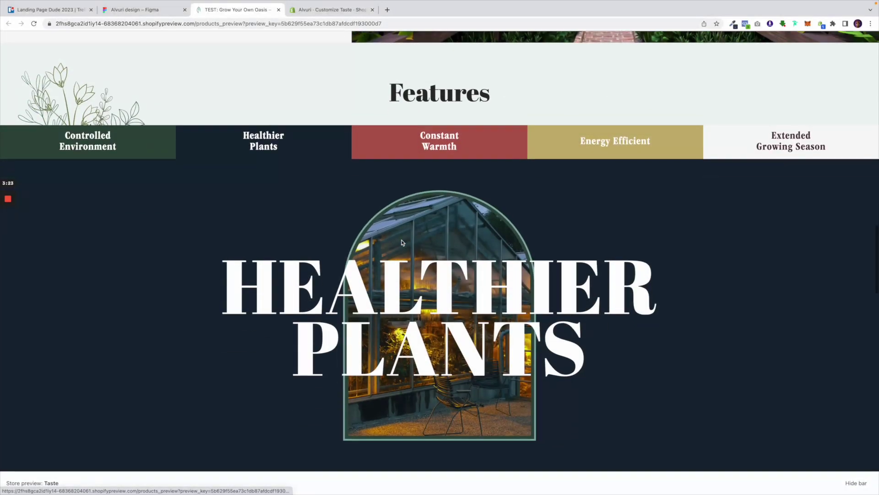
{"action": "left_click", "coordinate": [448, 136]}
{"action": "left_click", "coordinate": [593, 156]}
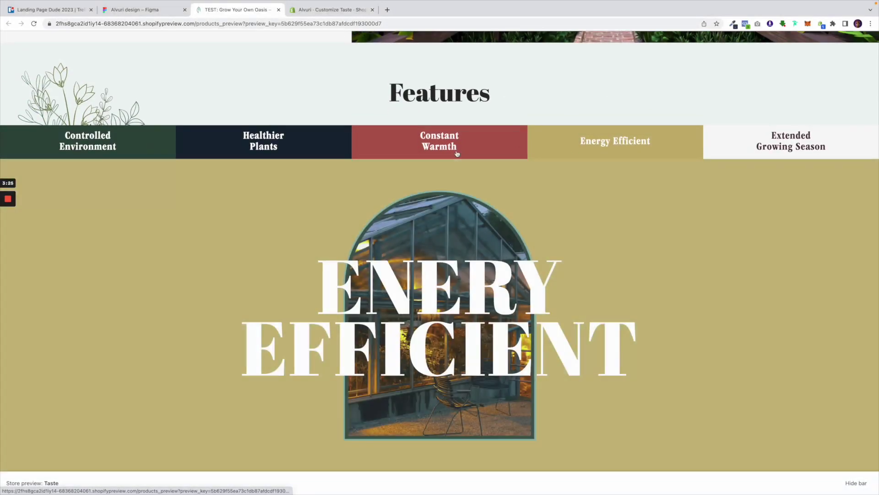
{"action": "left_click", "coordinate": [453, 151]}
{"action": "left_click", "coordinate": [287, 156]}
{"action": "left_click", "coordinate": [118, 145]}
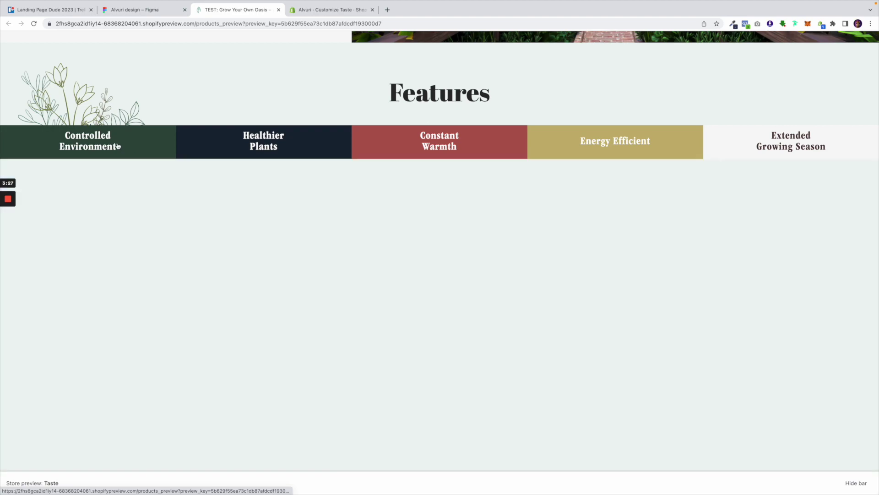
{"action": "left_click", "coordinate": [283, 143]}
{"action": "left_click", "coordinate": [439, 143]}
Step: Scroll through the Stands & Holders, Happy Customers and Quick Facts sections
{"action": "scroll", "coordinate": [509, 196], "scroll_direction": "down", "scroll_amount": 5}
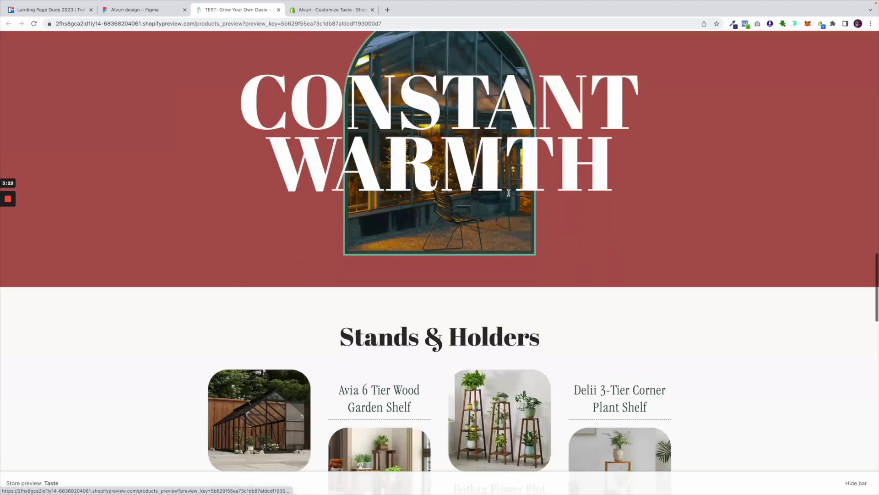
{"action": "scroll", "coordinate": [509, 195], "scroll_direction": "down", "scroll_amount": 3}
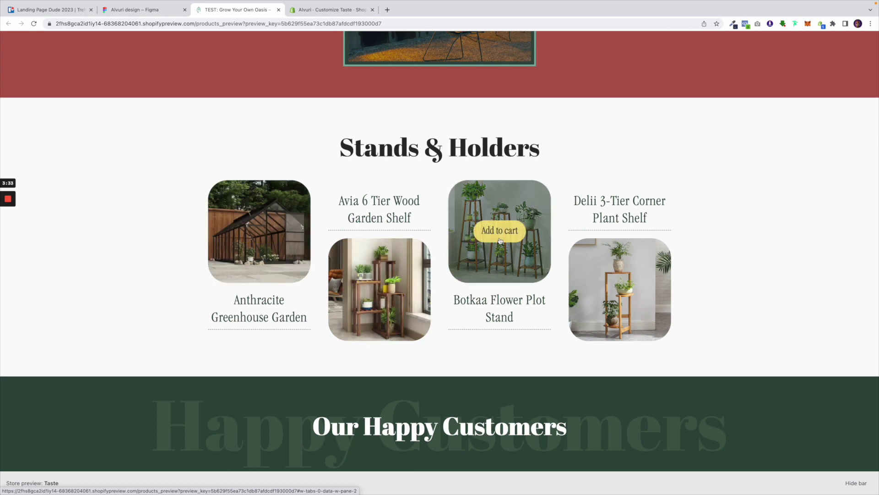
{"action": "mouse_move", "coordinate": [651, 289]}
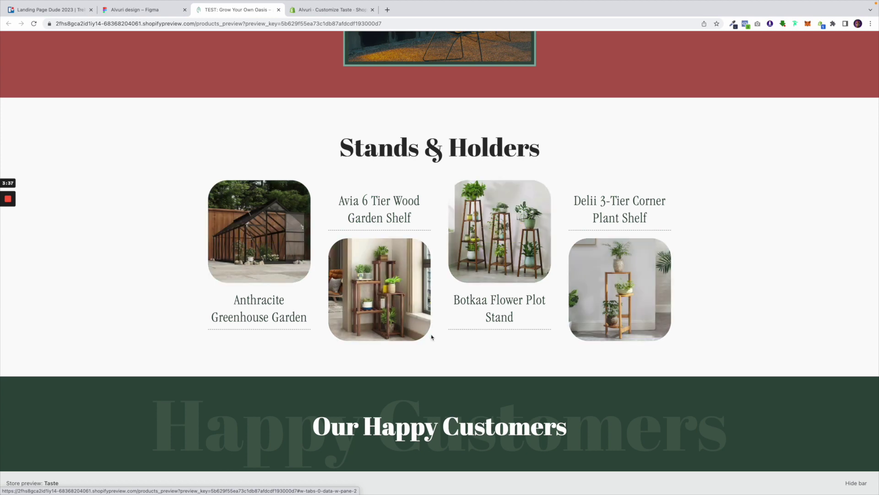
{"action": "mouse_move", "coordinate": [408, 283]}
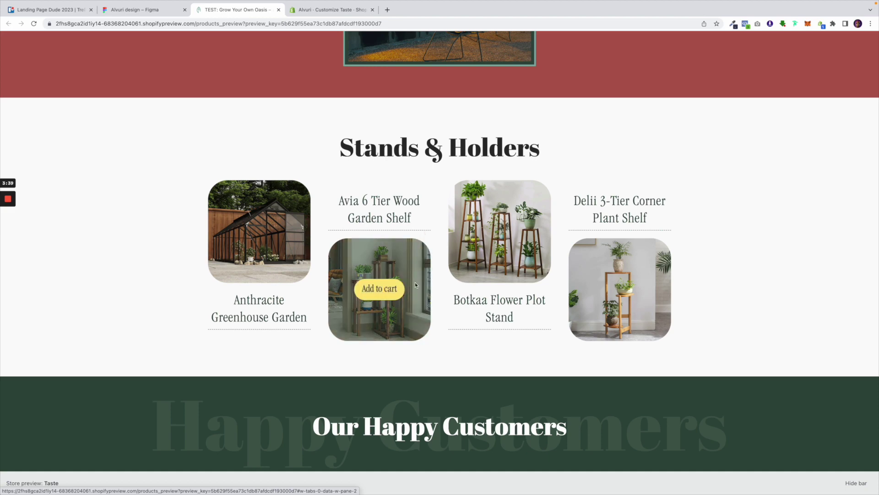
{"action": "scroll", "coordinate": [387, 291], "scroll_direction": "down", "scroll_amount": 4}
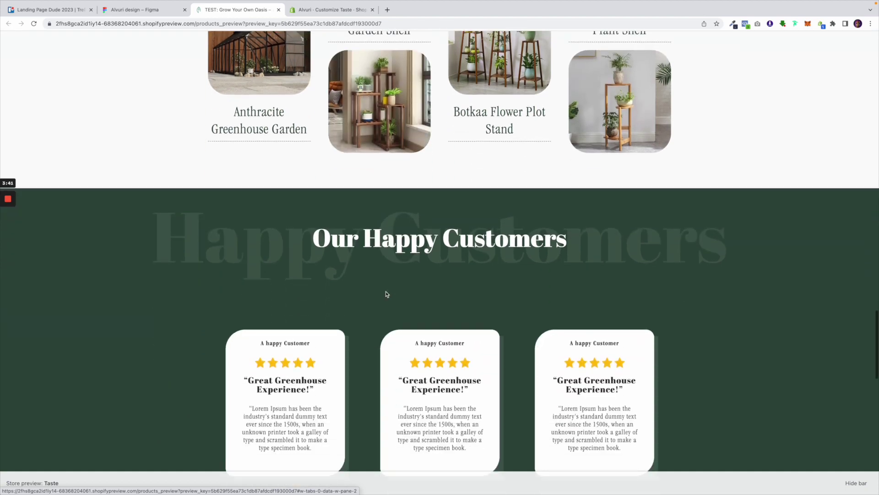
{"action": "scroll", "coordinate": [387, 294], "scroll_direction": "down", "scroll_amount": 12}
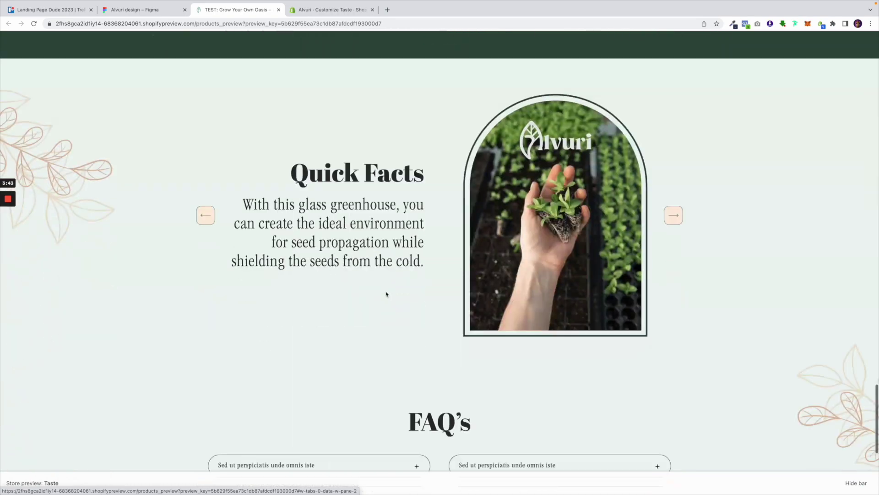
{"action": "scroll", "coordinate": [387, 294], "scroll_direction": "down", "scroll_amount": 3}
{"action": "scroll", "coordinate": [387, 294], "scroll_direction": "up", "scroll_amount": 20}
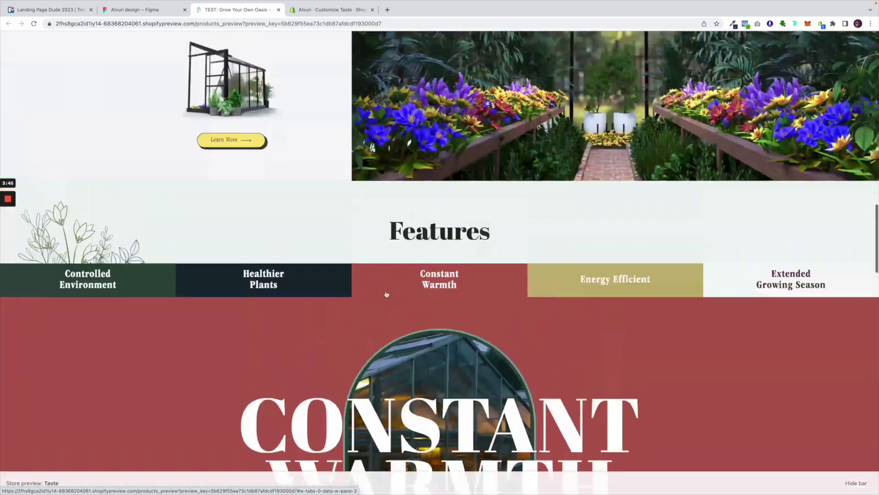
{"action": "scroll", "coordinate": [387, 294], "scroll_direction": "up", "scroll_amount": 20}
{"action": "left_click", "coordinate": [332, 9]}
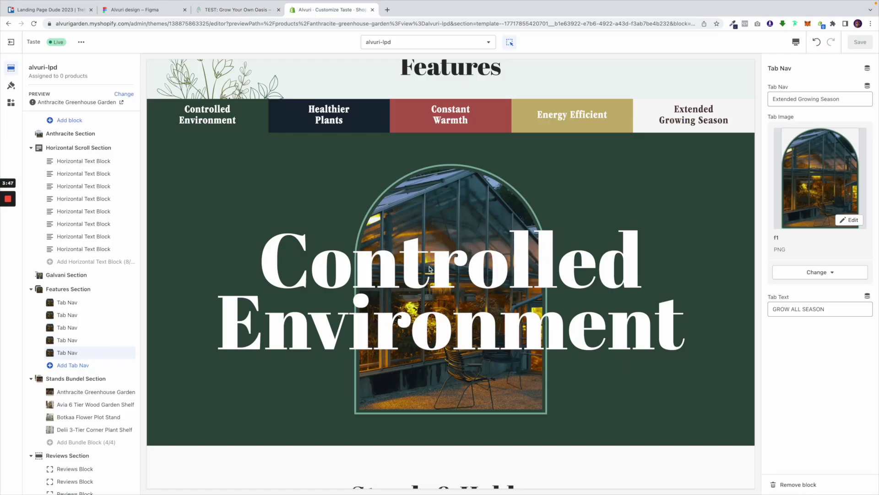
{"action": "scroll", "coordinate": [429, 269], "scroll_direction": "up", "scroll_amount": 15}
{"action": "scroll", "coordinate": [429, 269], "scroll_direction": "down", "scroll_amount": 4}
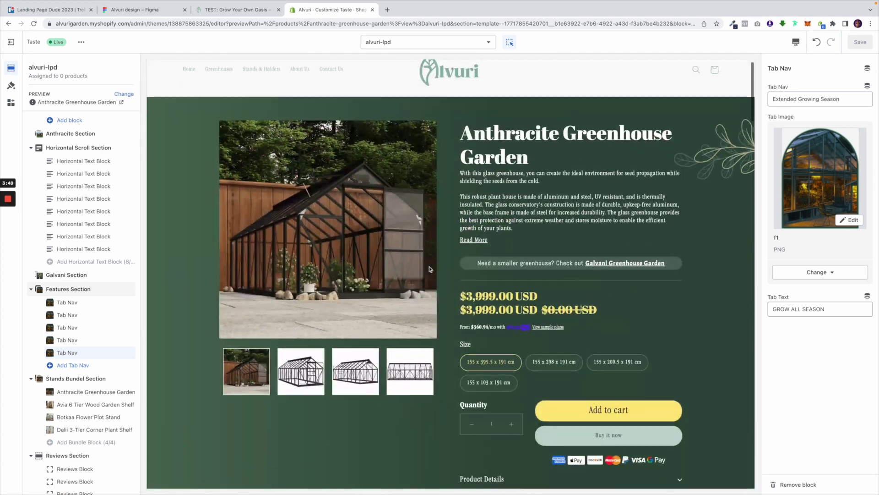
{"action": "scroll", "coordinate": [430, 269], "scroll_direction": "down", "scroll_amount": 2}
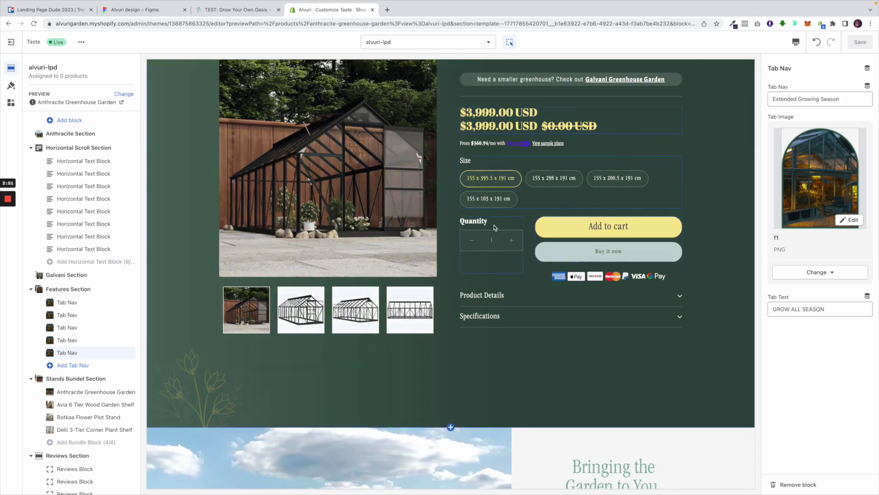
{"action": "scroll", "coordinate": [427, 160], "scroll_direction": "down", "scroll_amount": 5}
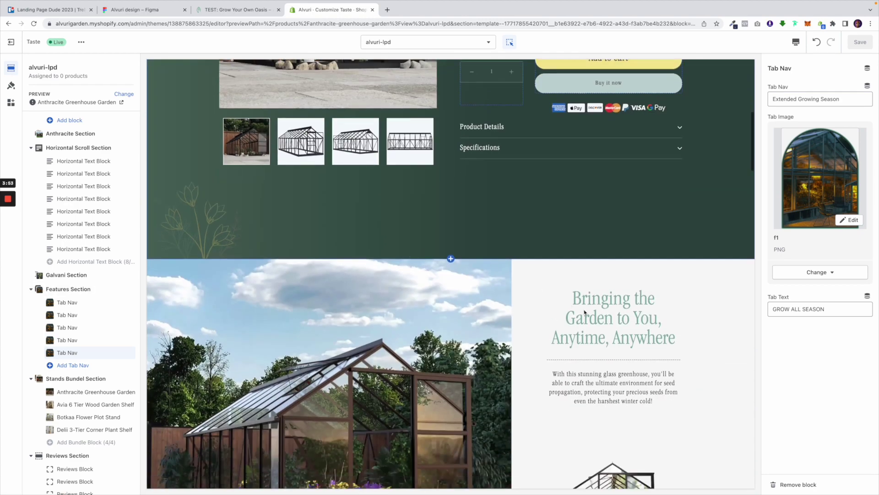
{"action": "left_click", "coordinate": [582, 310]}
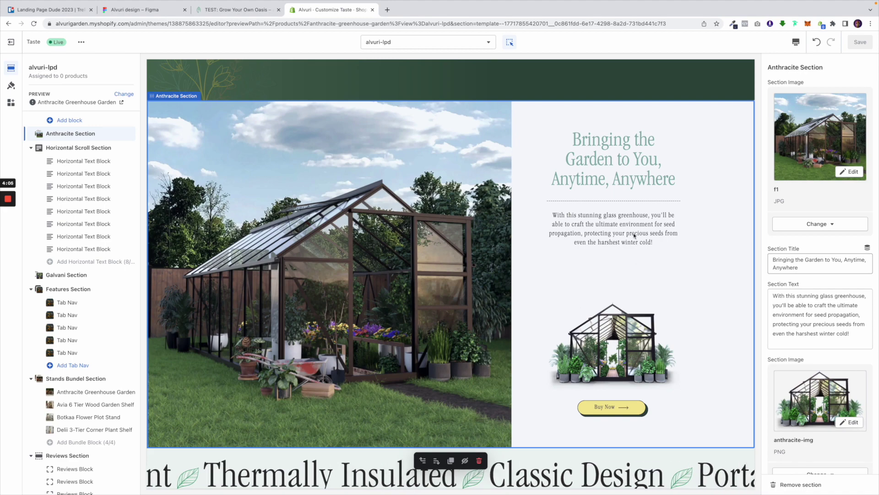
{"action": "scroll", "coordinate": [619, 223], "scroll_direction": "up", "scroll_amount": 5}
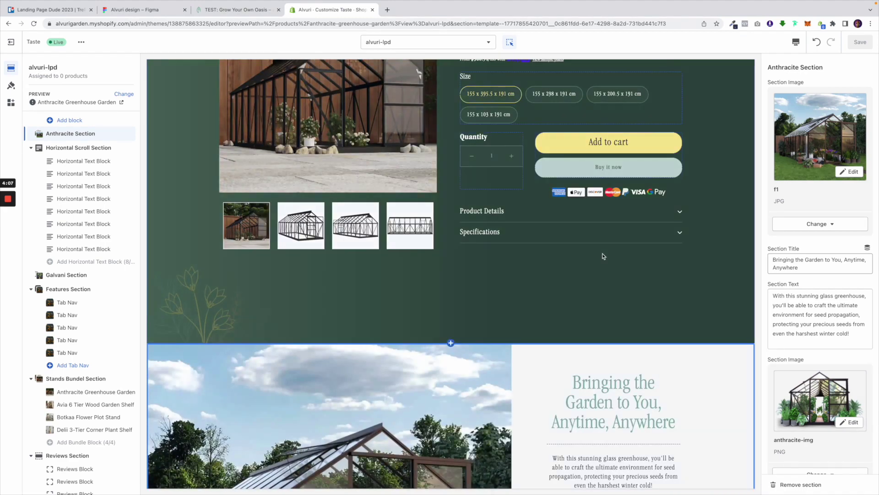
{"action": "left_click", "coordinate": [511, 188]}
{"action": "scroll", "coordinate": [508, 274], "scroll_direction": "up", "scroll_amount": 5}
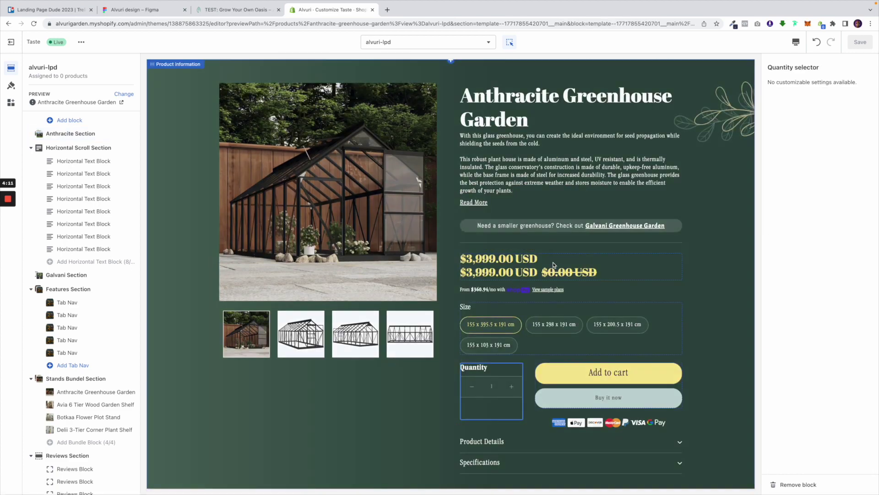
{"action": "scroll", "coordinate": [550, 267], "scroll_direction": "down", "scroll_amount": 3}
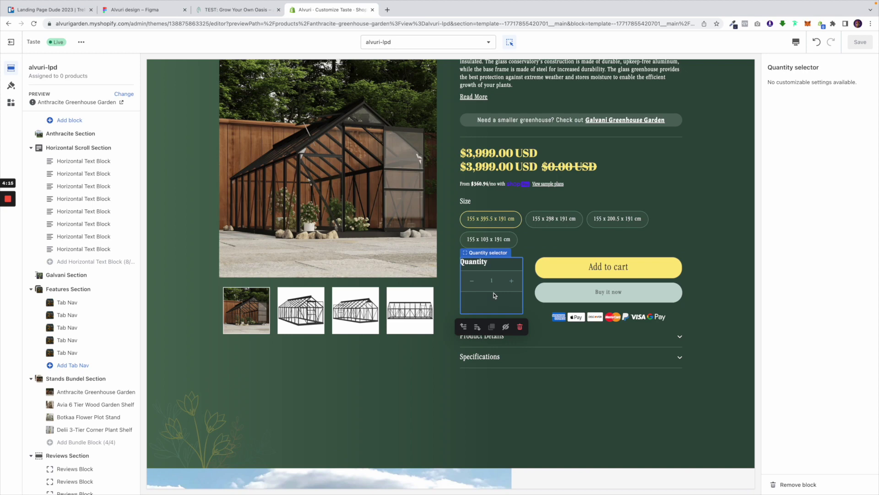
{"action": "scroll", "coordinate": [527, 442], "scroll_direction": "down", "scroll_amount": 10}
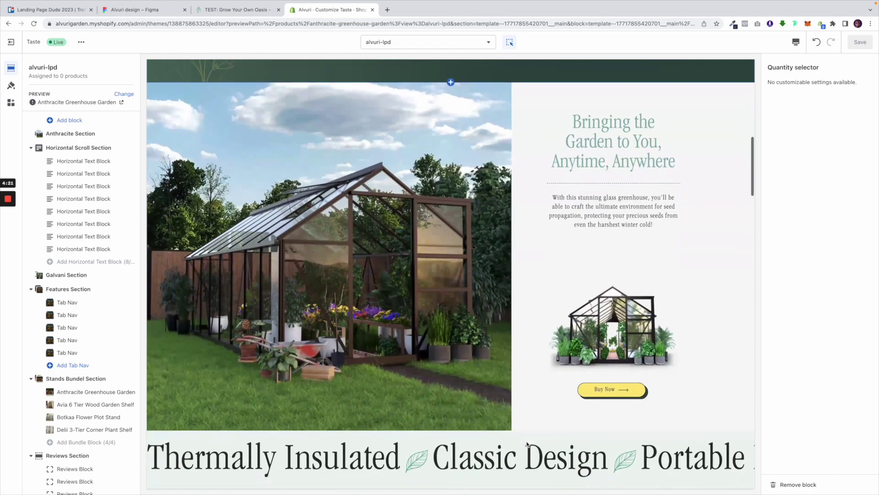
{"action": "scroll", "coordinate": [526, 444], "scroll_direction": "down", "scroll_amount": 8}
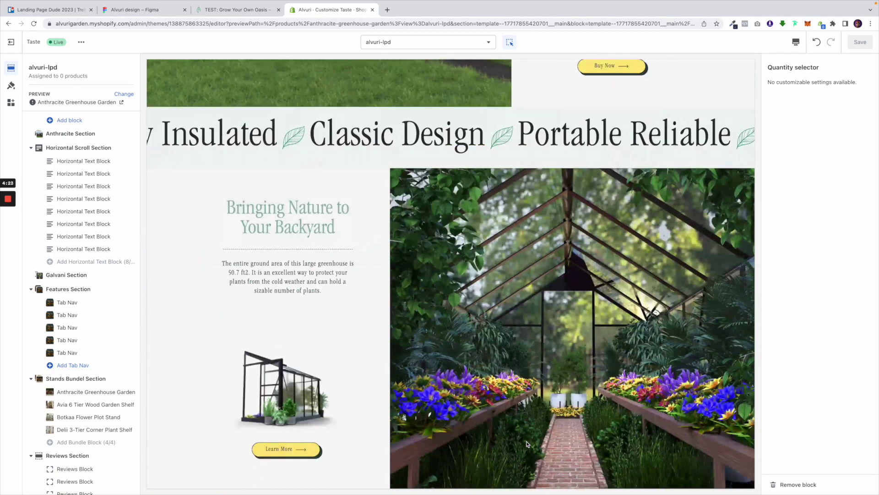
Step: Replace the Galvani Section Title text with 'Hey Dude, How are You?'
{"action": "left_click", "coordinate": [317, 353]}
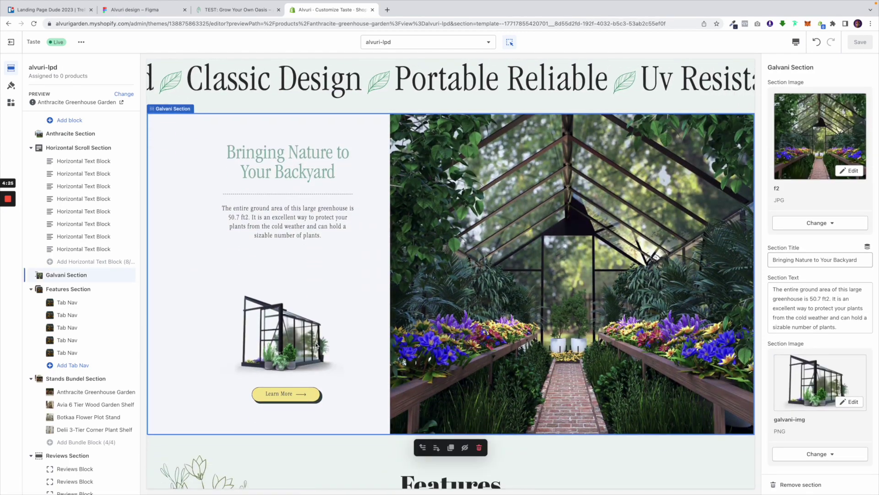
{"action": "left_click", "coordinate": [827, 259]}
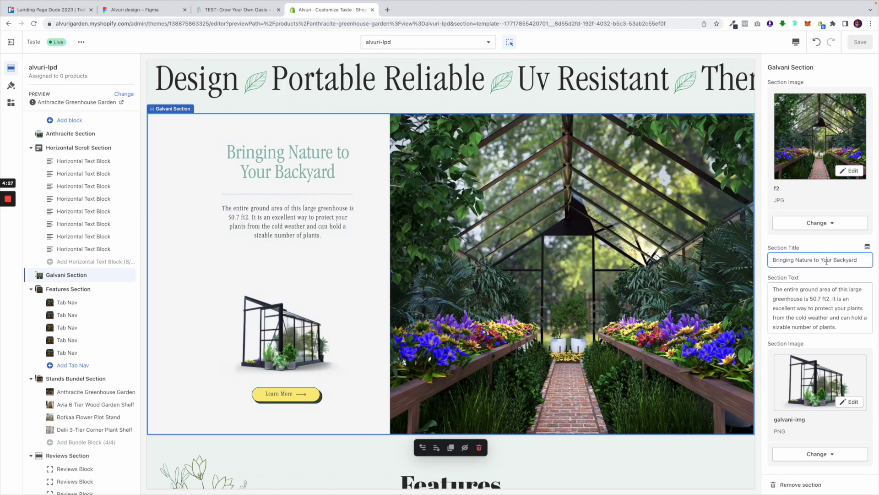
{"action": "key", "text": "ctrl+a"}
{"action": "type", "text": "hEY d"}
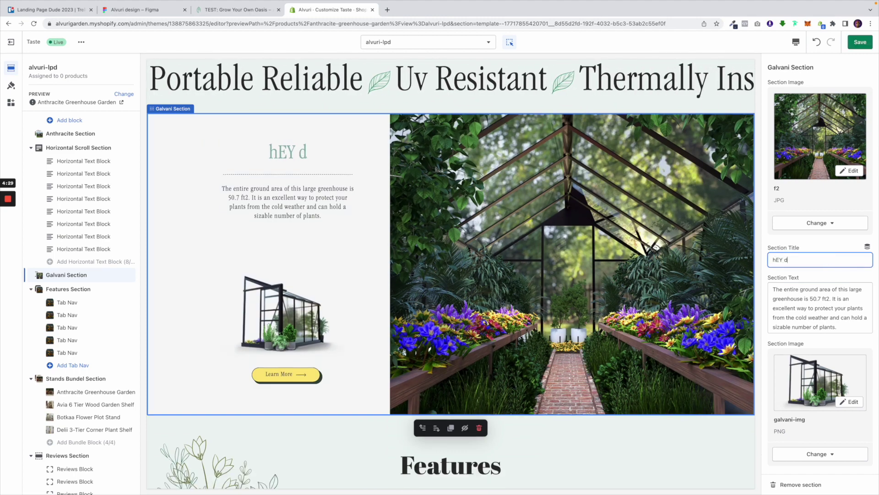
{"action": "key", "text": "BackSpace"}
{"action": "key", "text": "BackSpace"}
{"action": "key", "text": "BackSpace"}
{"action": "key", "text": "BackSpace"}
{"action": "key", "text": "BackSpace"}
{"action": "type", "text": "Hey Dud"}
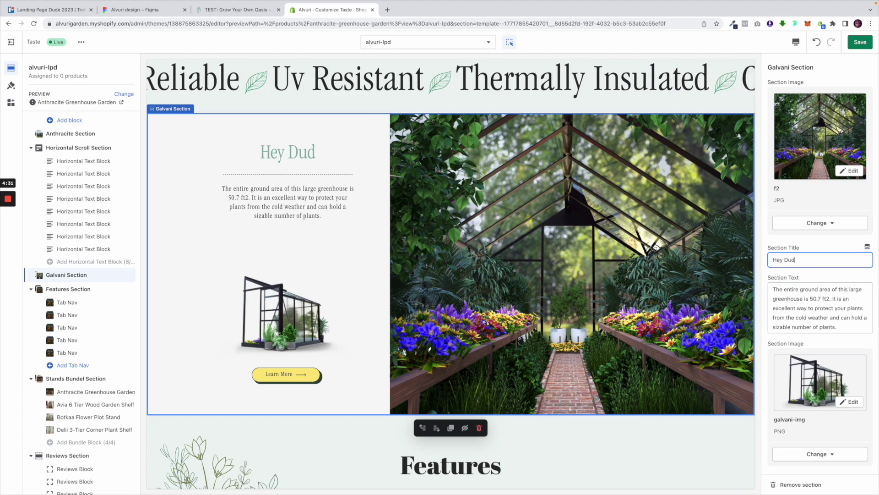
{"action": "type", "text": "e, How are You?"}
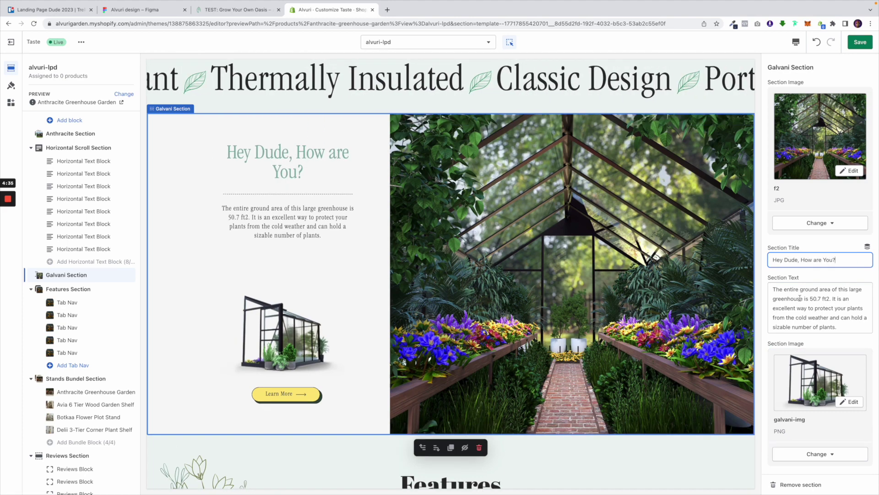
{"action": "scroll", "coordinate": [631, 266], "scroll_direction": "down", "scroll_amount": 8}
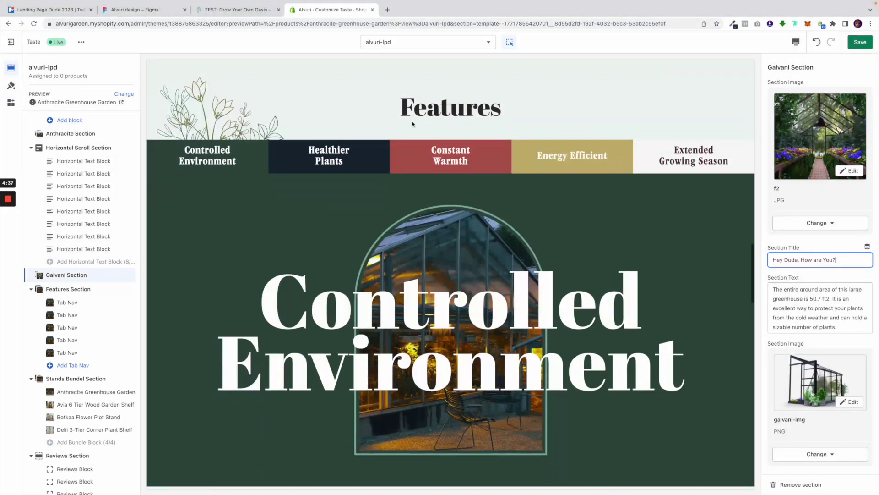
{"action": "scroll", "coordinate": [391, 276], "scroll_direction": "down", "scroll_amount": 14}
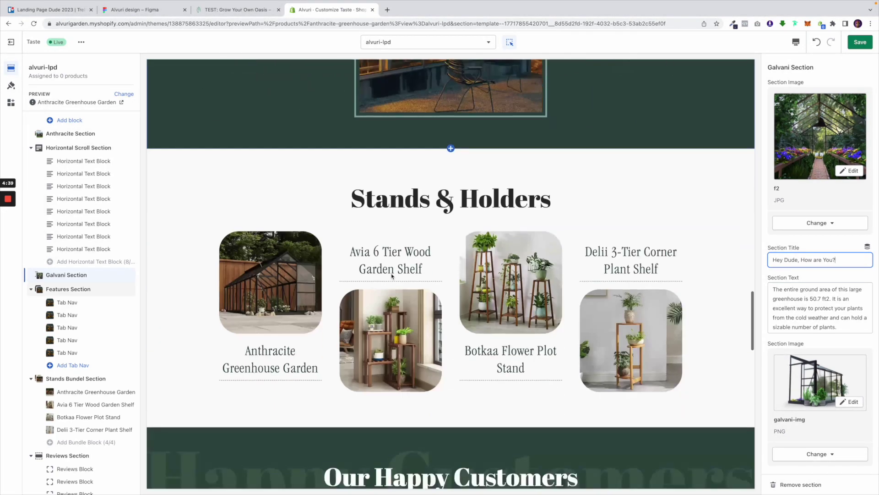
{"action": "scroll", "coordinate": [391, 276], "scroll_direction": "down", "scroll_amount": 3}
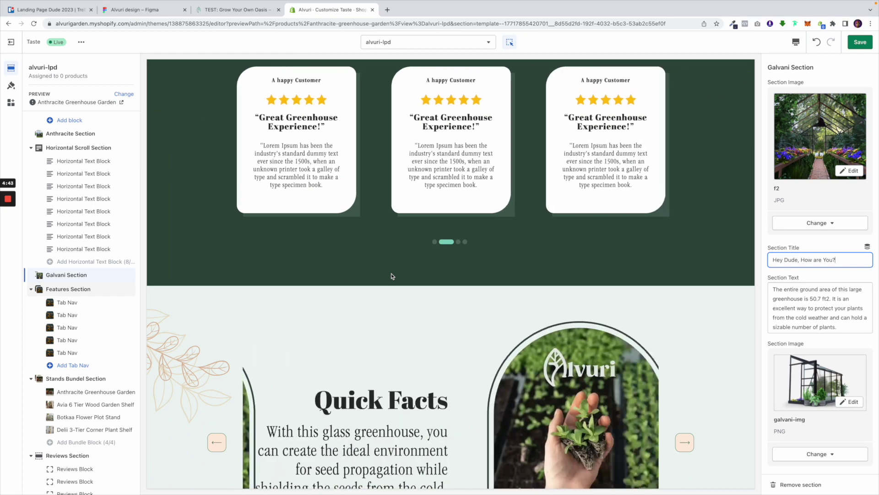
{"action": "scroll", "coordinate": [392, 276], "scroll_direction": "down", "scroll_amount": 2}
{"action": "scroll", "coordinate": [392, 275], "scroll_direction": "down", "scroll_amount": 5}
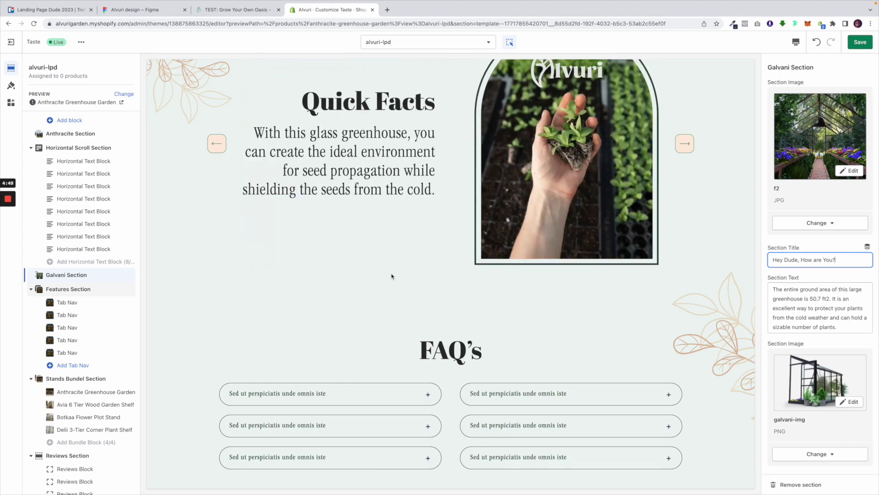
{"action": "scroll", "coordinate": [391, 275], "scroll_direction": "up", "scroll_amount": 20}
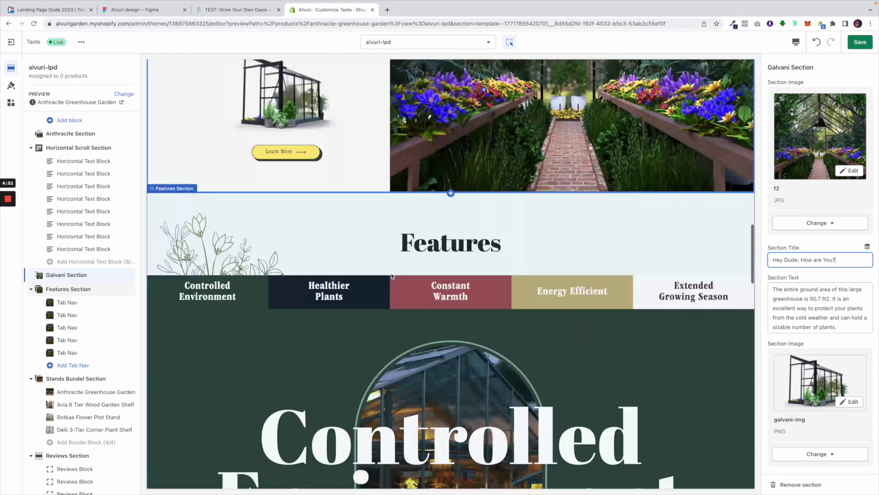
{"action": "scroll", "coordinate": [391, 275], "scroll_direction": "up", "scroll_amount": 10}
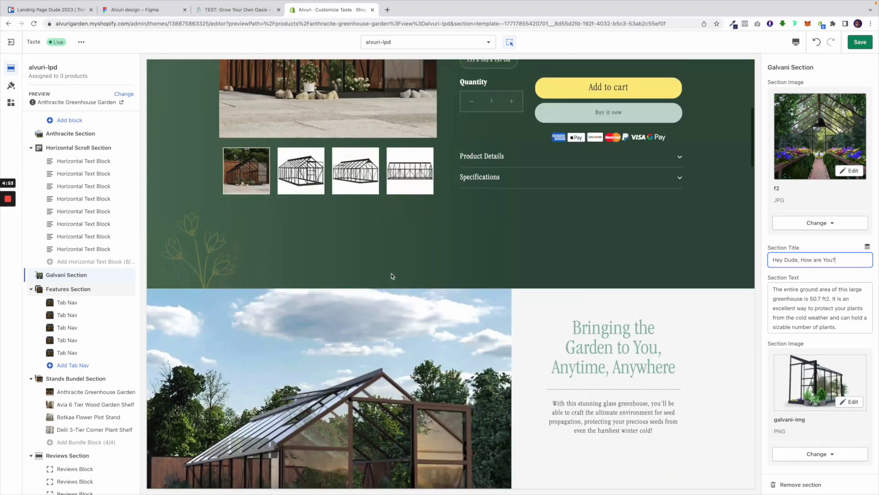